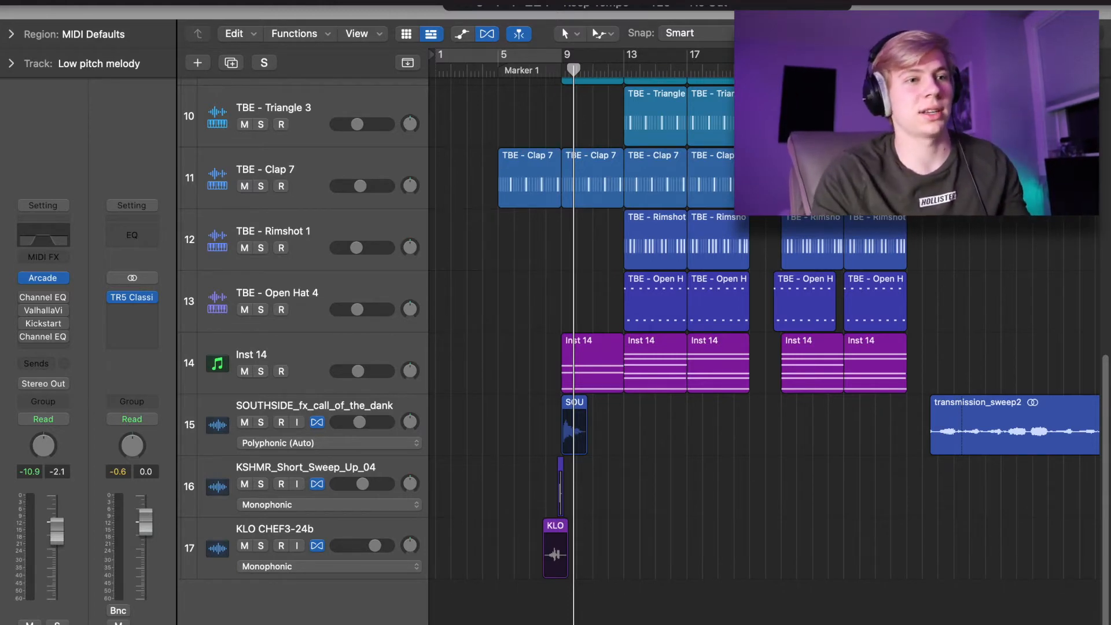
Toggle the automation lanes on and off for all tracks, leaving them hidden.
scroll(590, 347, "up", 10)
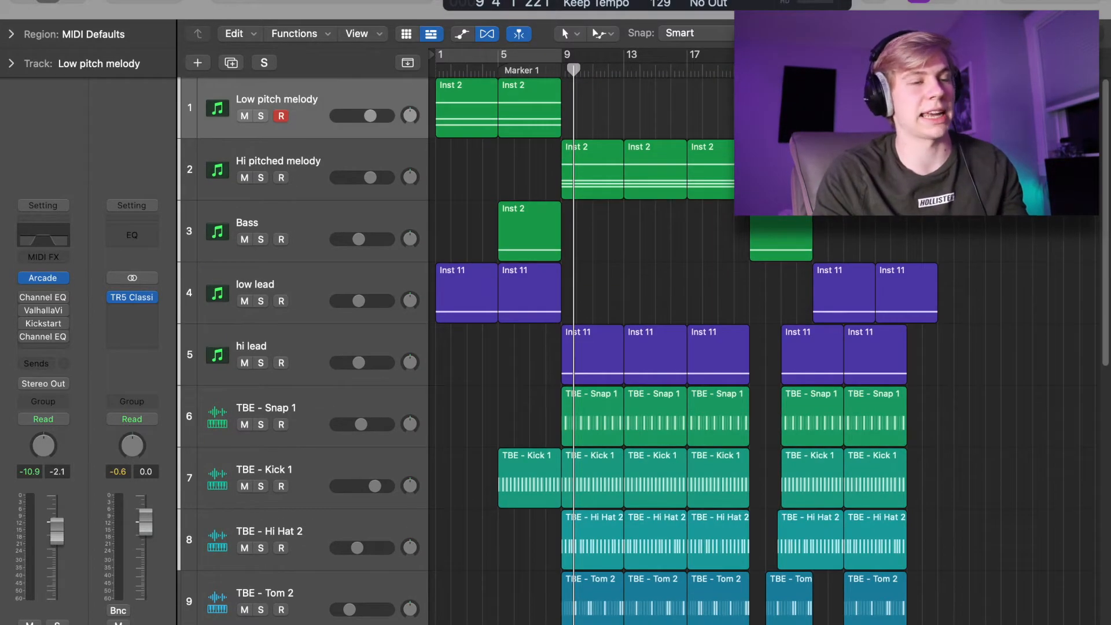
key("a")
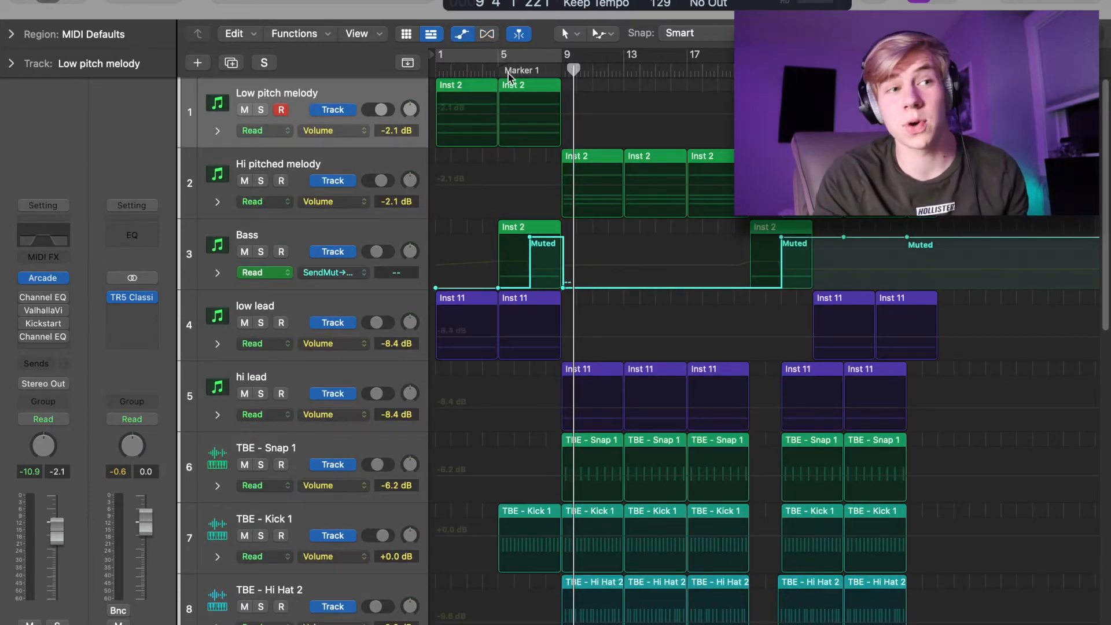
left_click(461, 35)
left_click(461, 35)
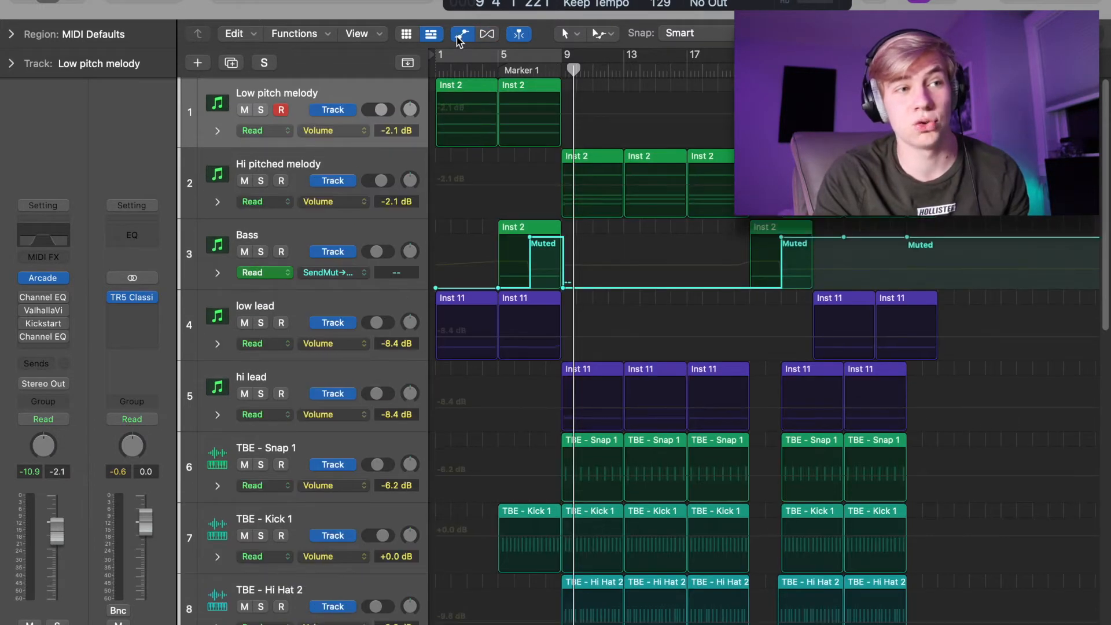
left_click(460, 36)
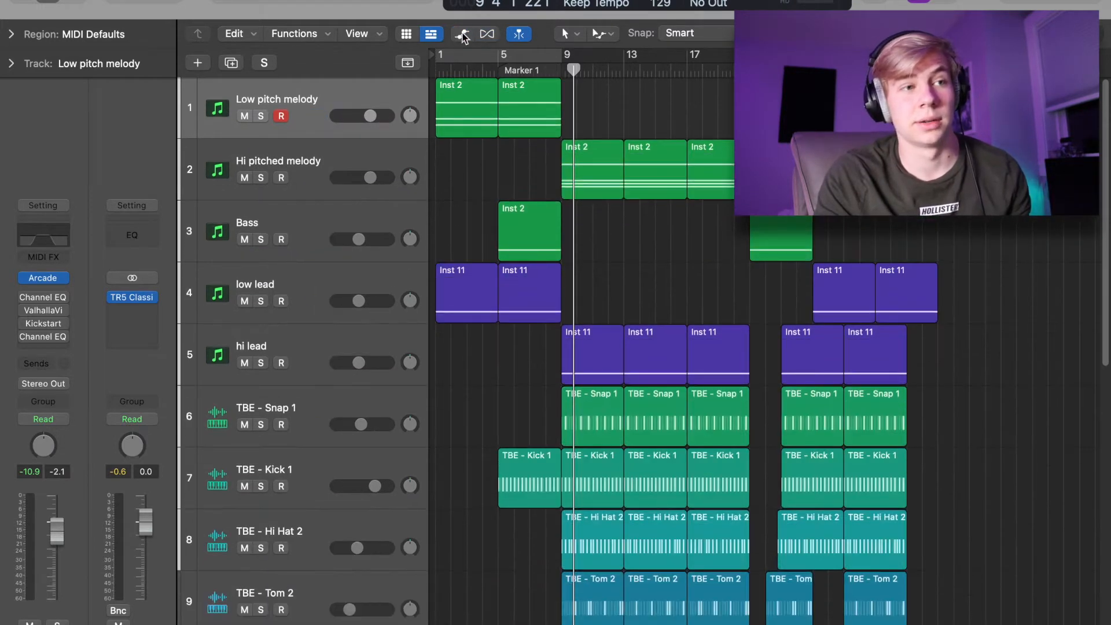
left_click(461, 36)
left_click(462, 35)
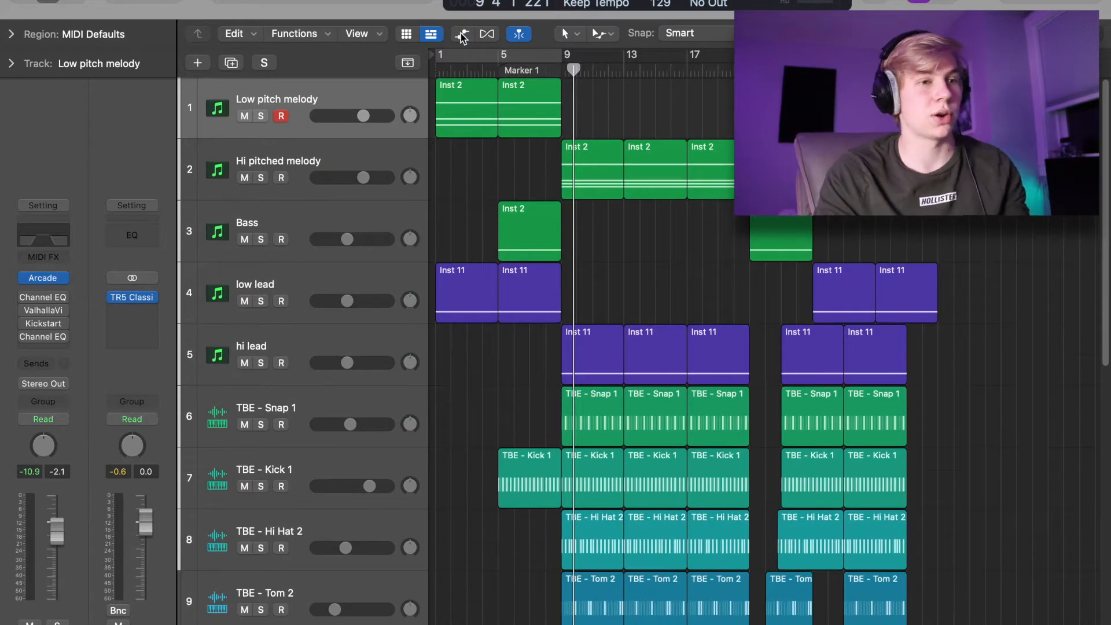
Play the arrangement from the beginning.
key("Return")
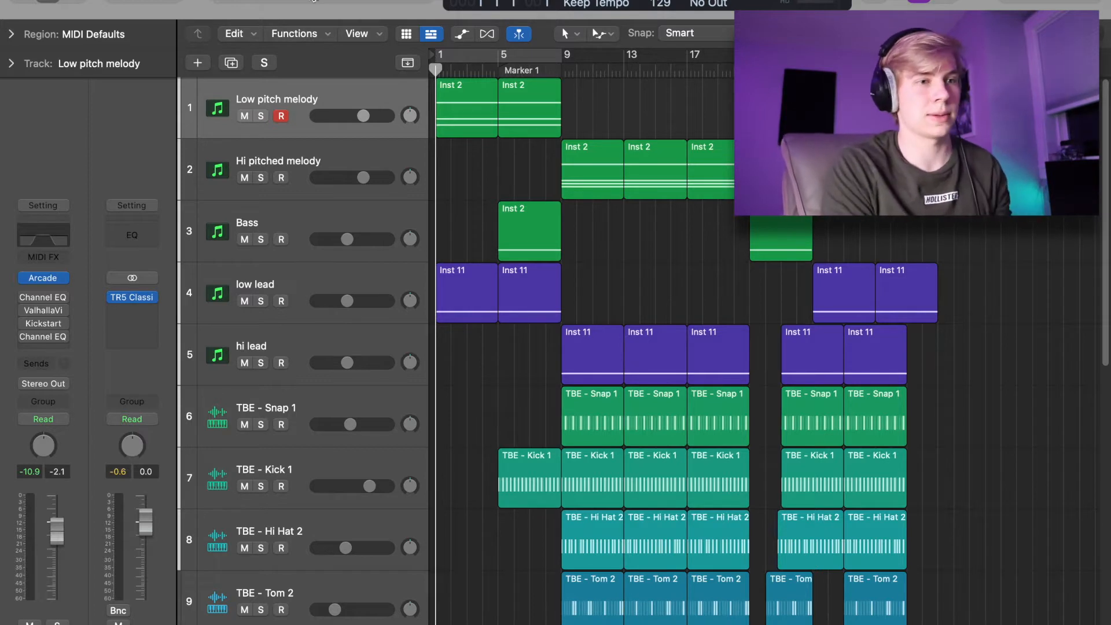
key("space")
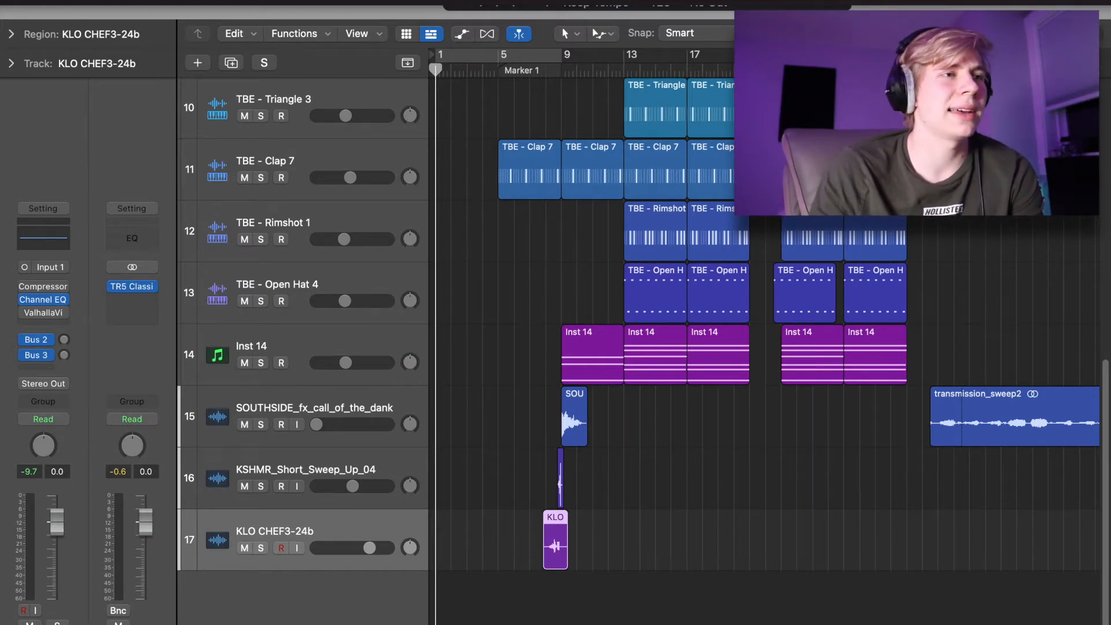
Show the output track in the arrangement, select Stereo Out, and display the automation lanes.
left_click(185, 1)
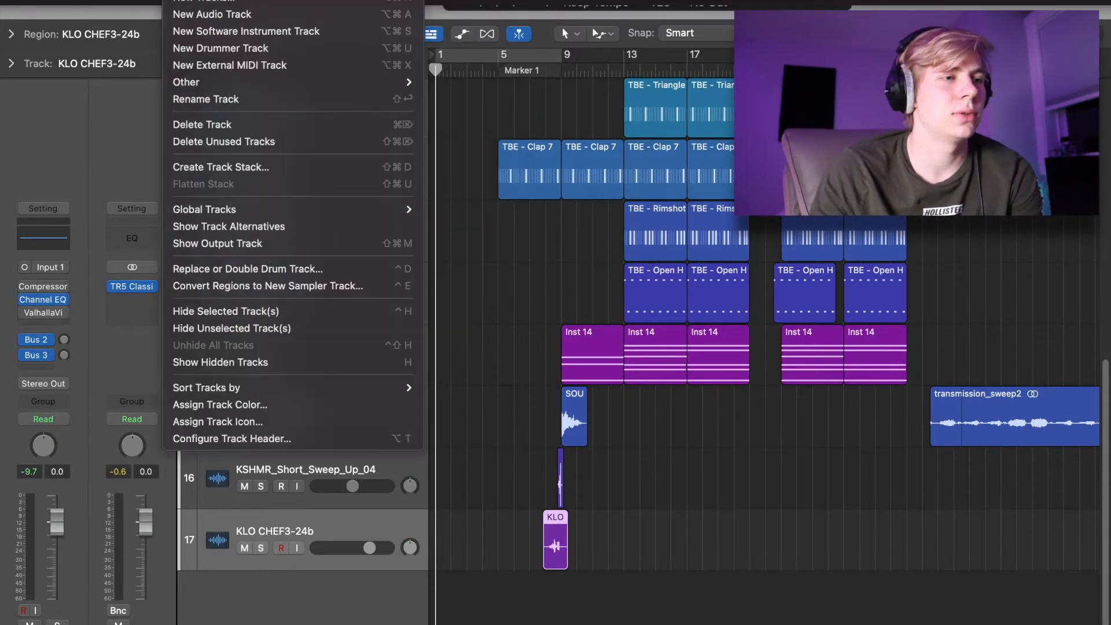
left_click(225, 251)
scroll(352, 490, "down", 2)
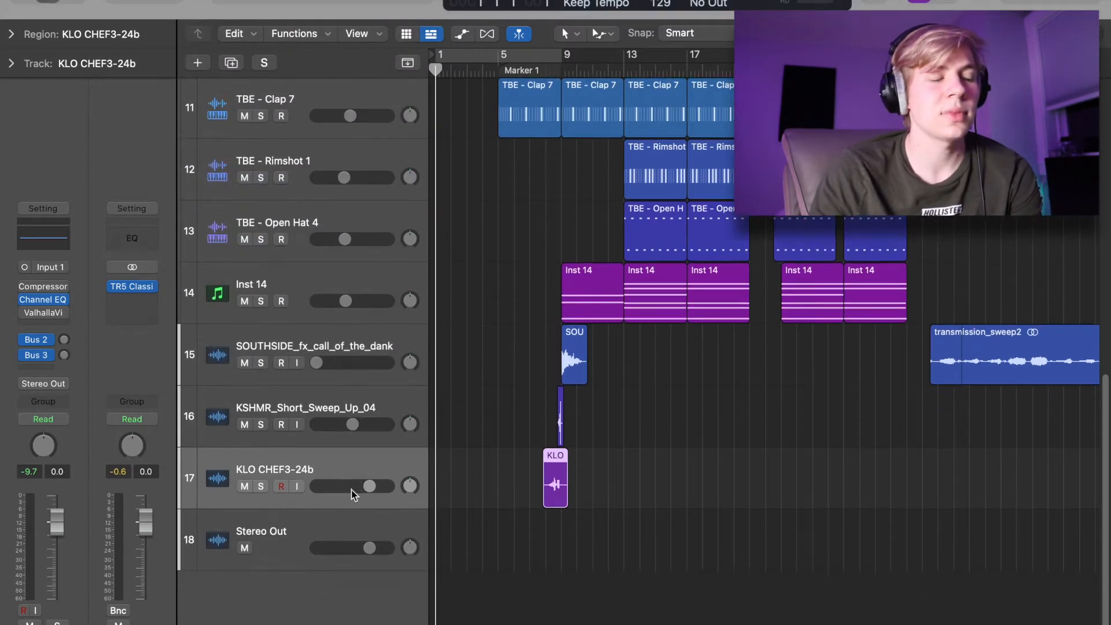
left_click(299, 529)
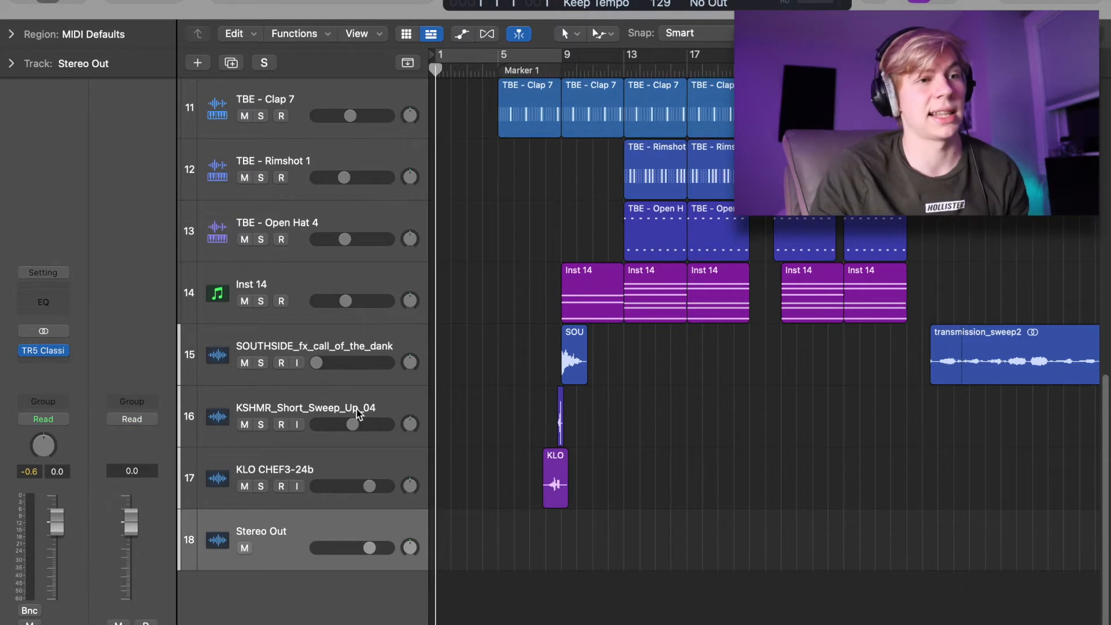
key("a")
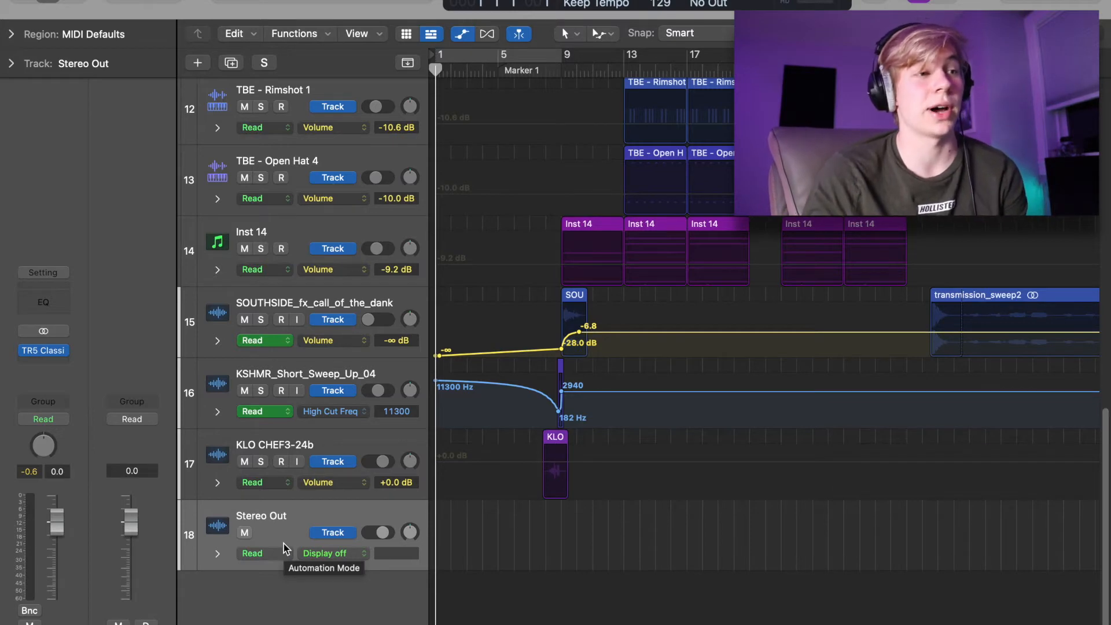
Add a Channel EQ to the Stereo Out track and enable its high cut band at 20000 Hz.
left_click(44, 302)
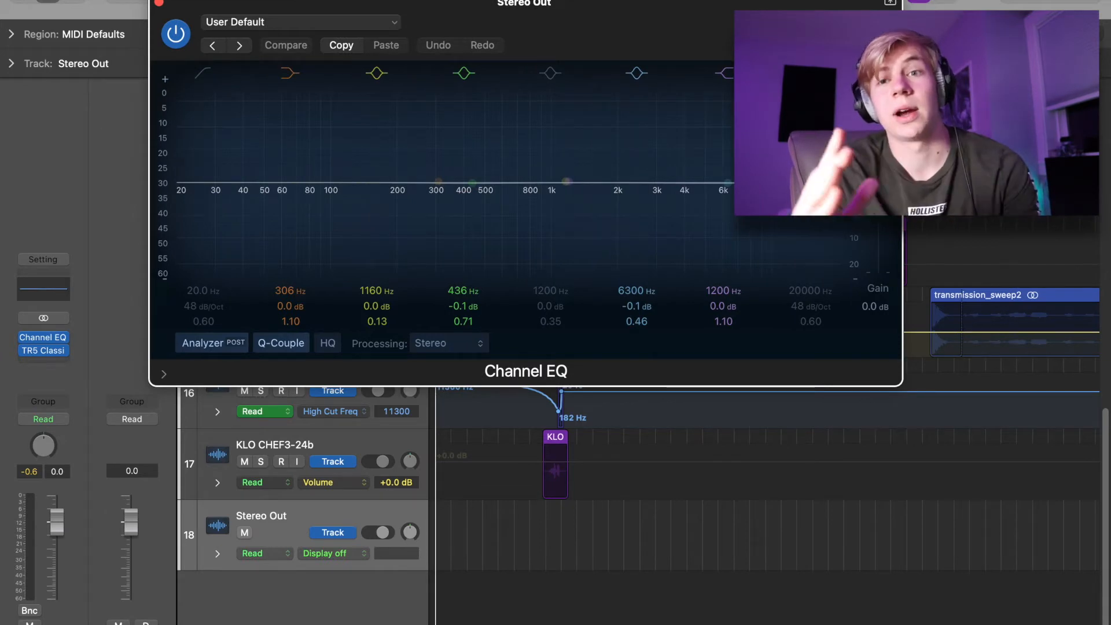
left_click(809, 73)
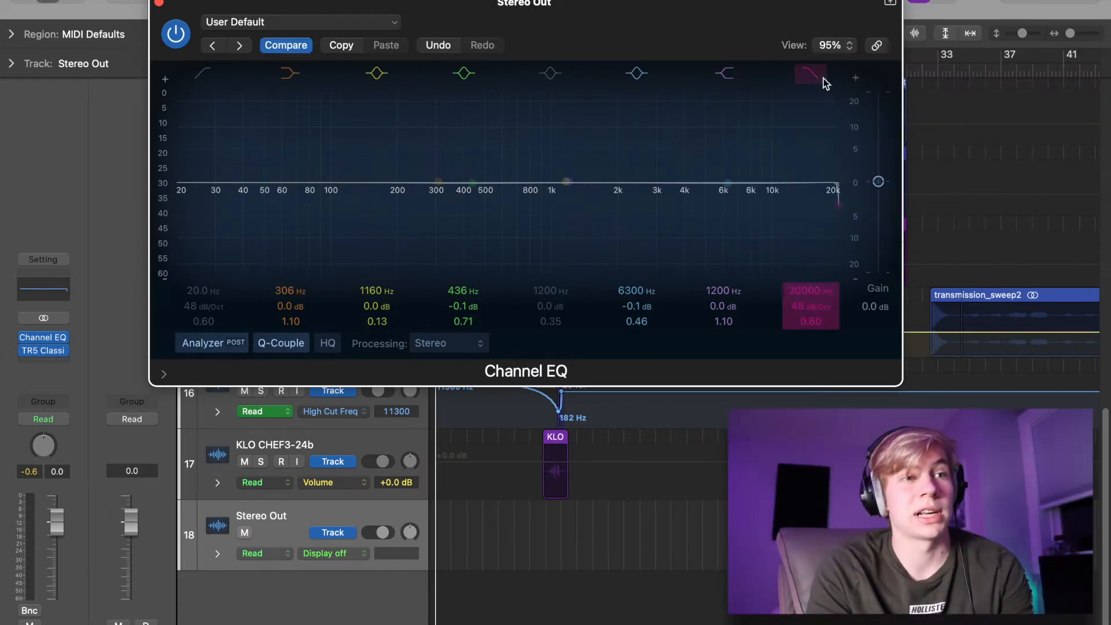
left_click(806, 75)
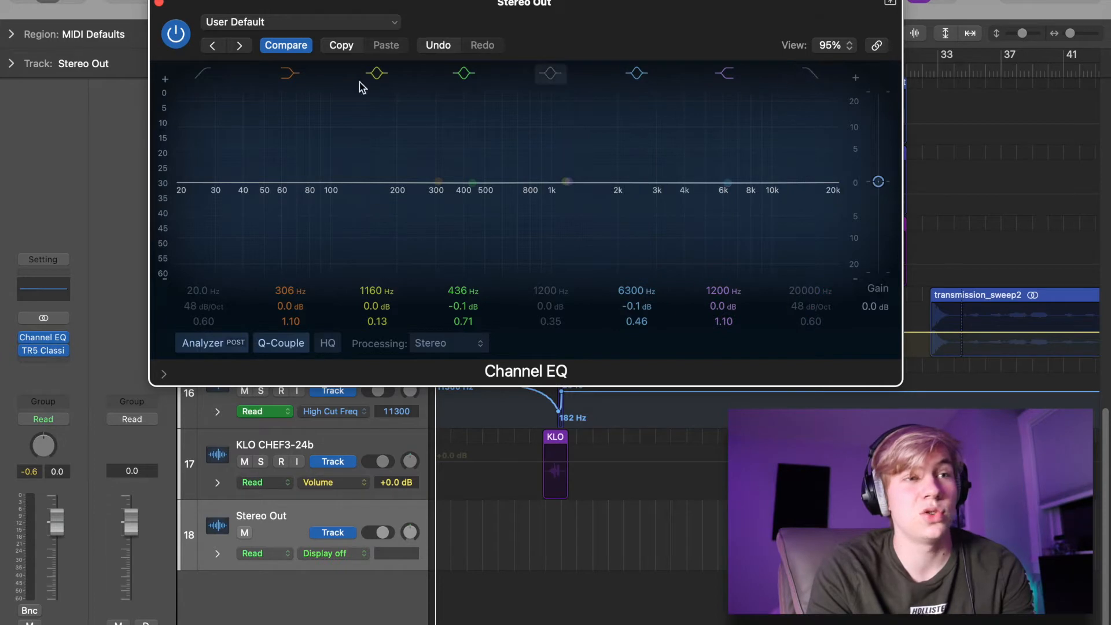
left_click(809, 77)
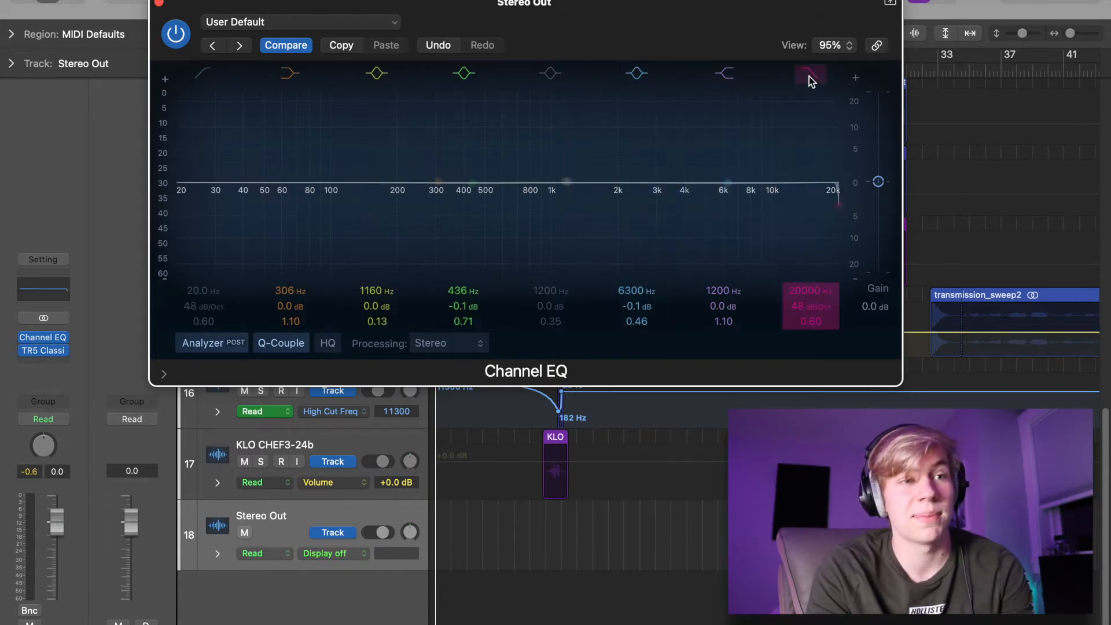
left_click_drag(833, 208, 842, 255)
left_click(810, 80)
left_click(808, 79)
left_click(808, 80)
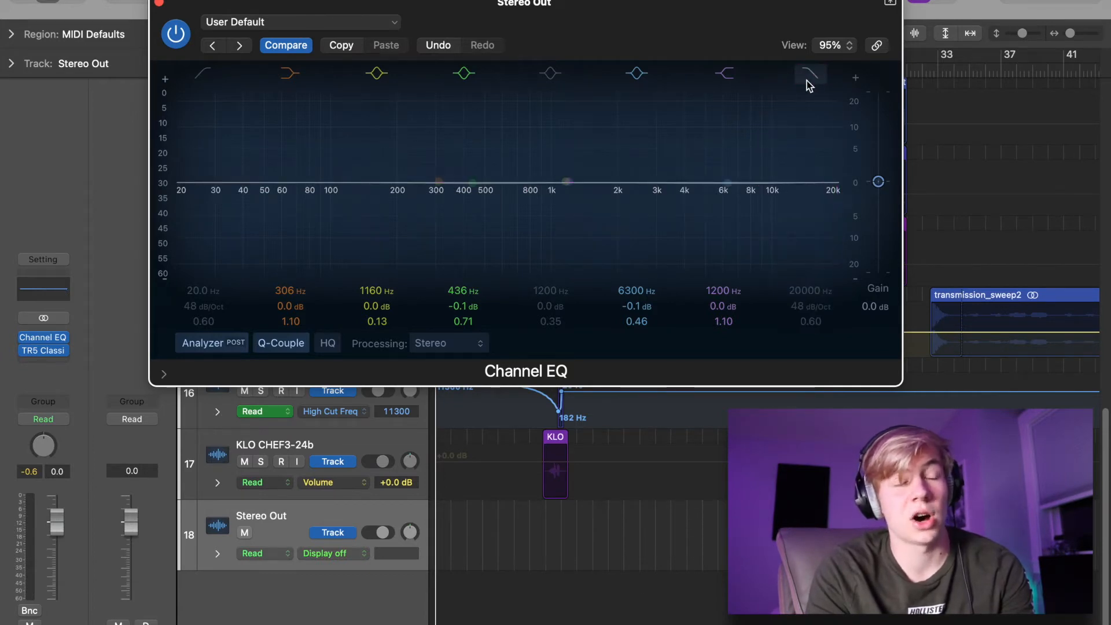
left_click(809, 80)
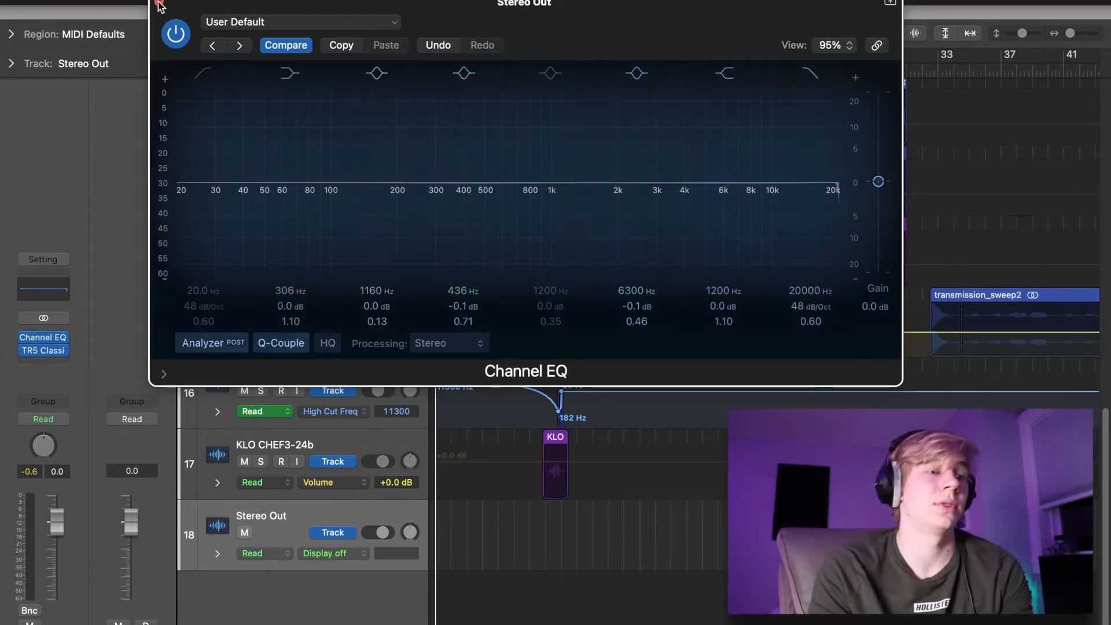
left_click(159, 3)
Set the Stereo Out automation parameter to the Channel EQ's High Cut Frequency.
left_click(336, 553)
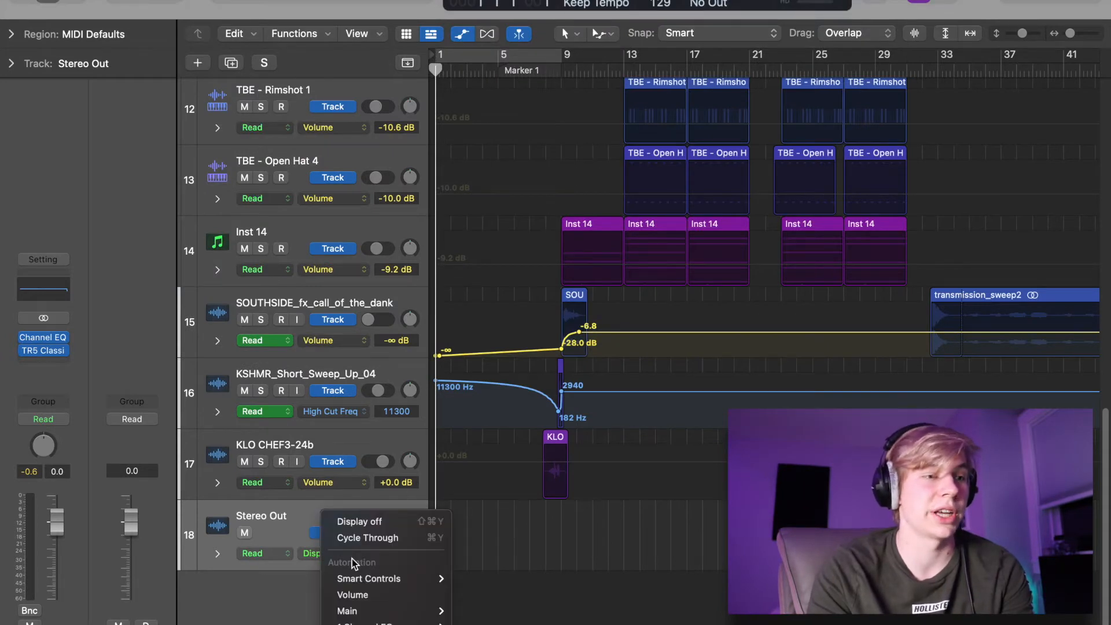
left_click(318, 556)
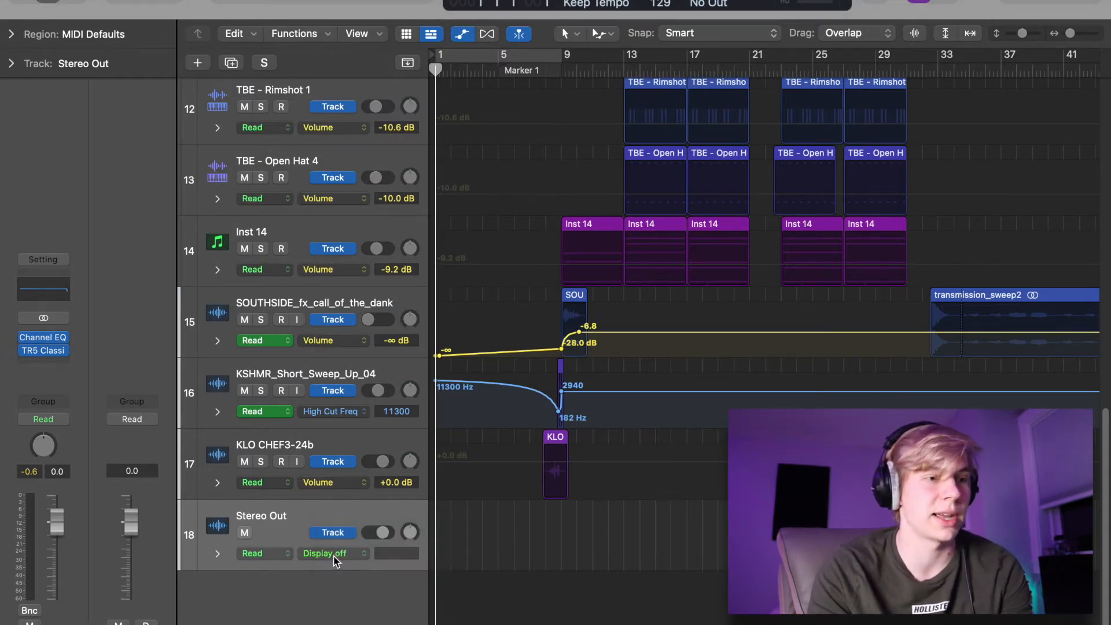
left_click(333, 557)
mouse_move(347, 622)
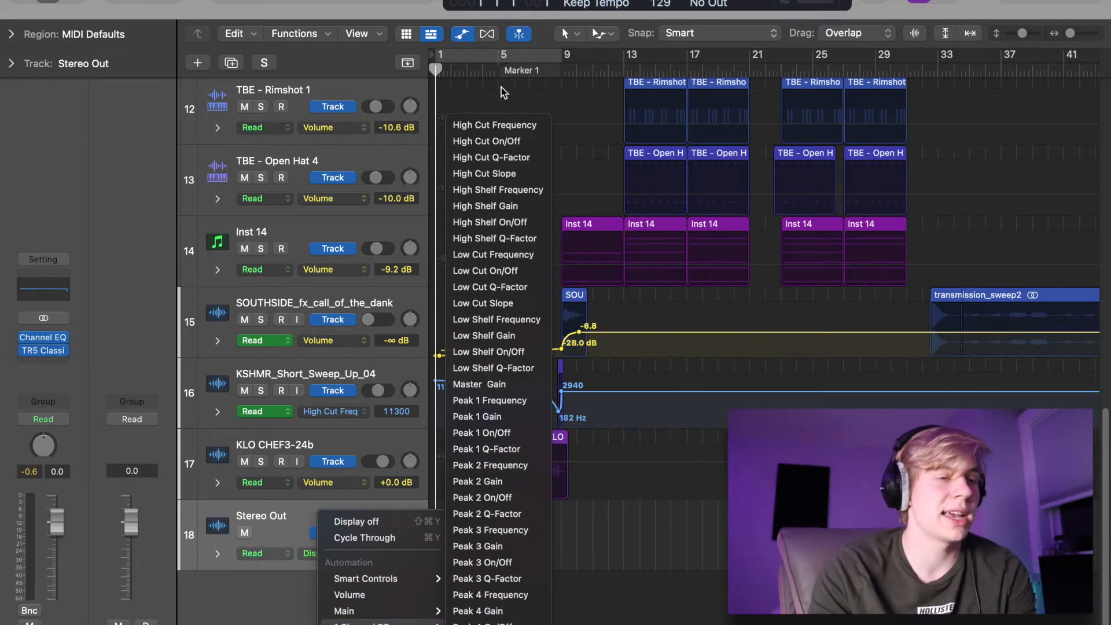
left_click(498, 126)
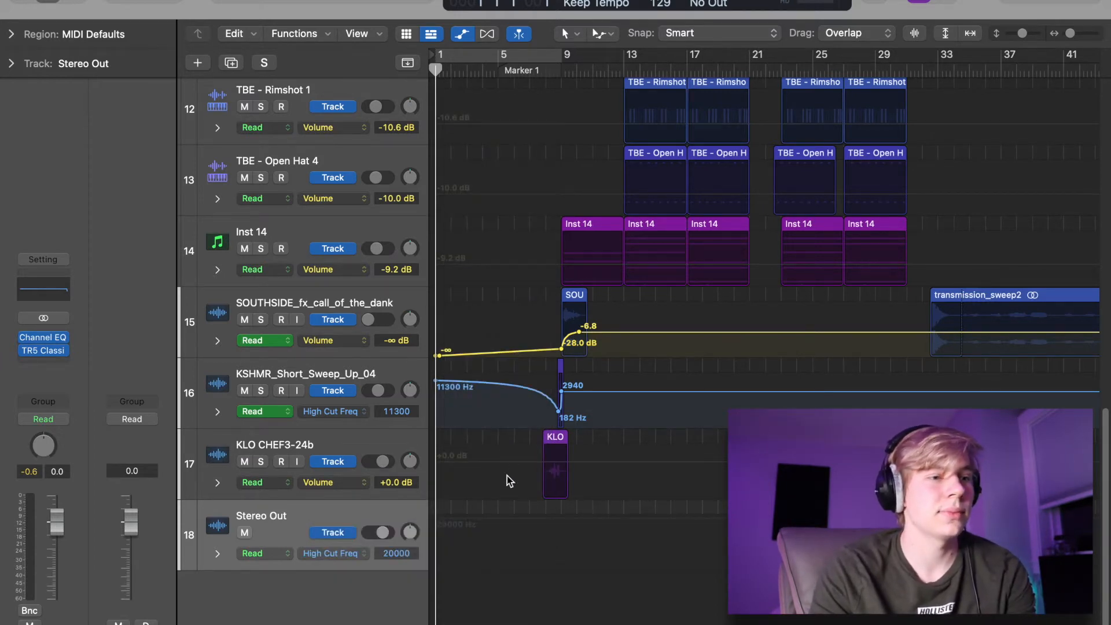
Create High Cut Frequency automation points at 20000 Hz on Stereo Out, at the start and just before bar 9.
left_click(538, 535)
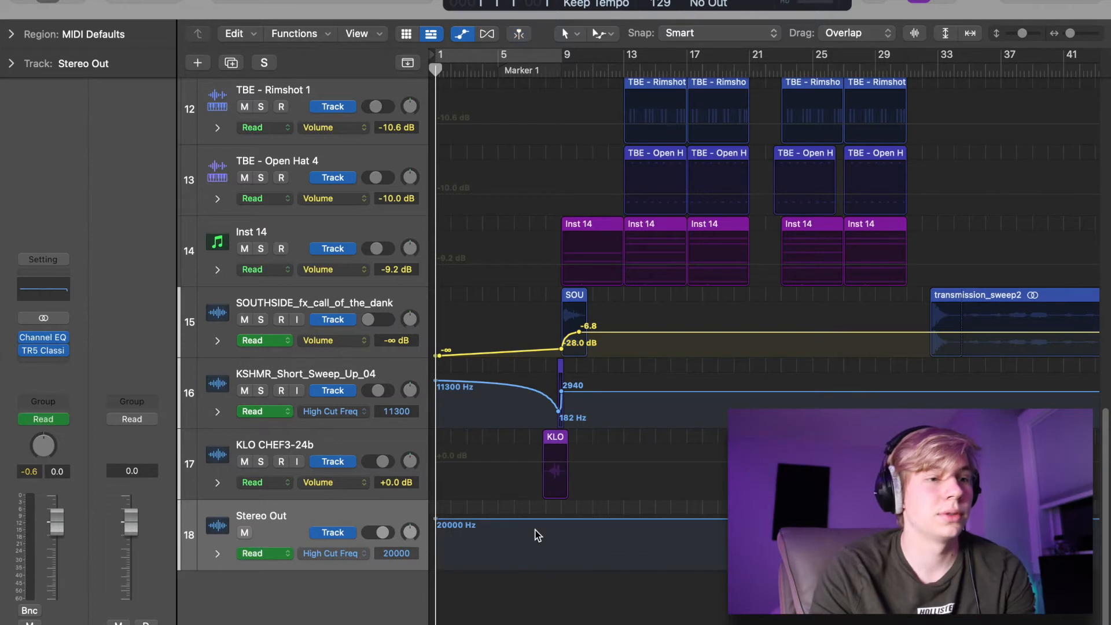
left_click(568, 519)
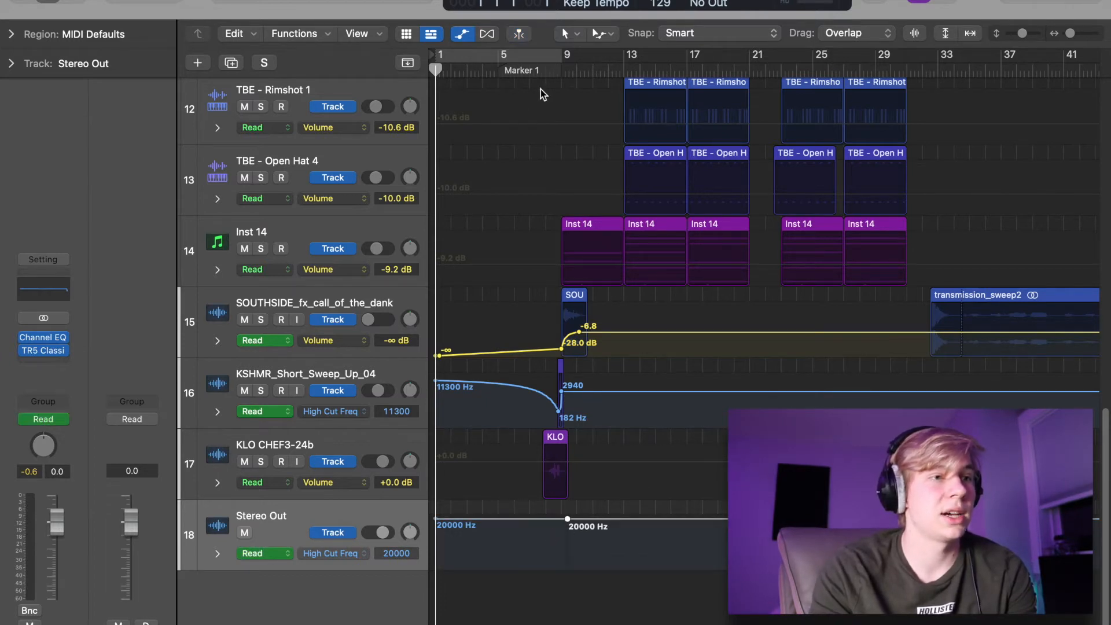
left_click(562, 70)
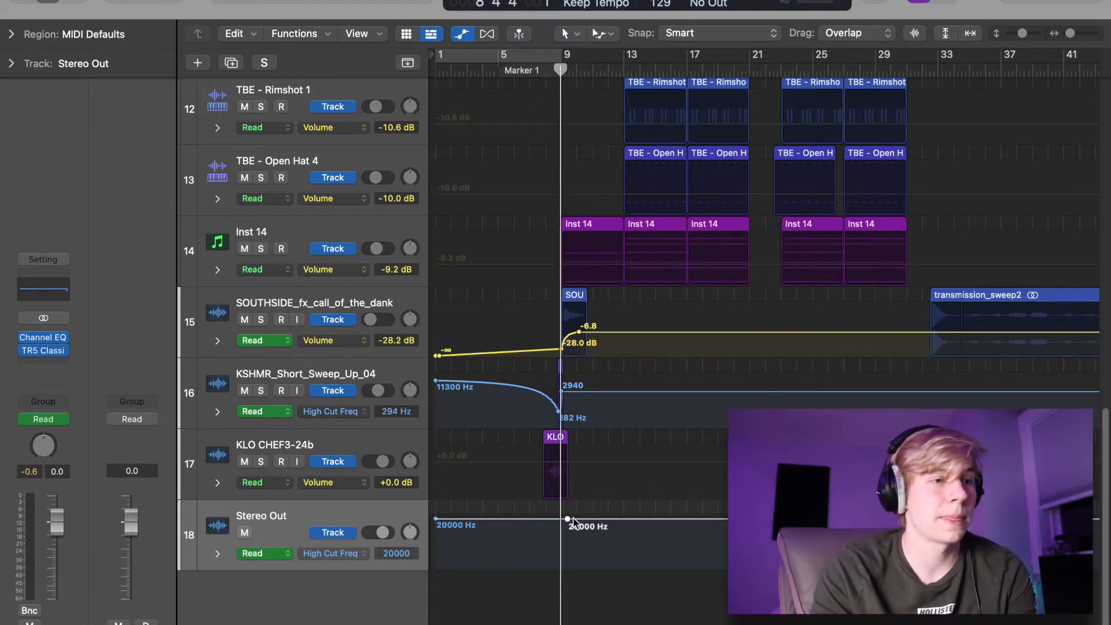
left_click_drag(567, 520, 561, 520)
Lower the starting High Cut automation point to 20 Hz with the Channel EQ open, and audition it from the beginning.
left_click(437, 520)
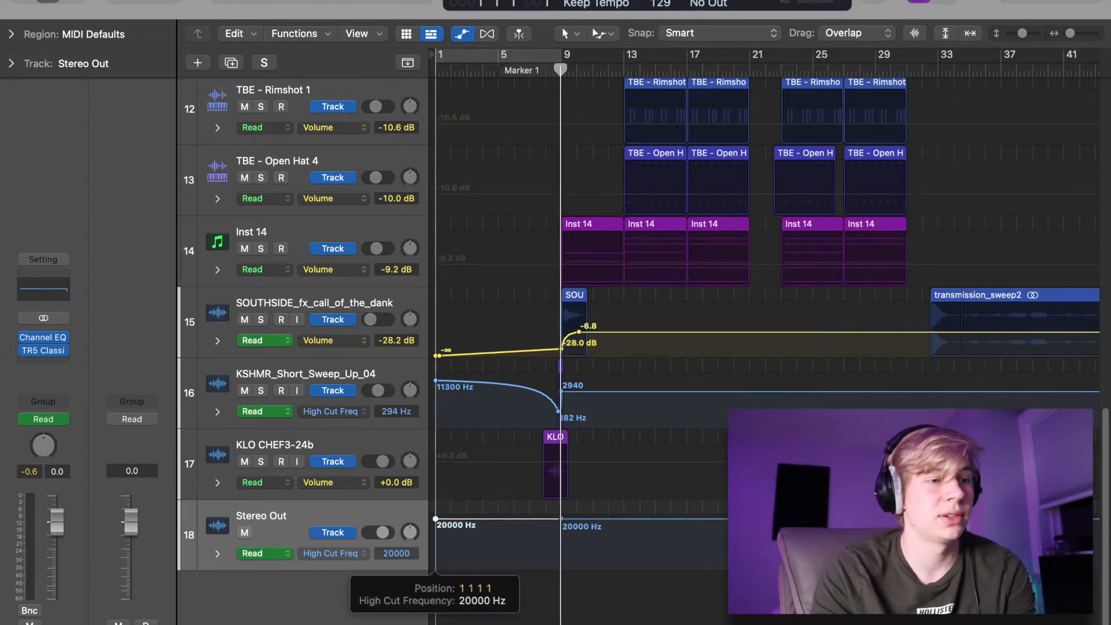
left_click_drag(435, 523, 435, 524)
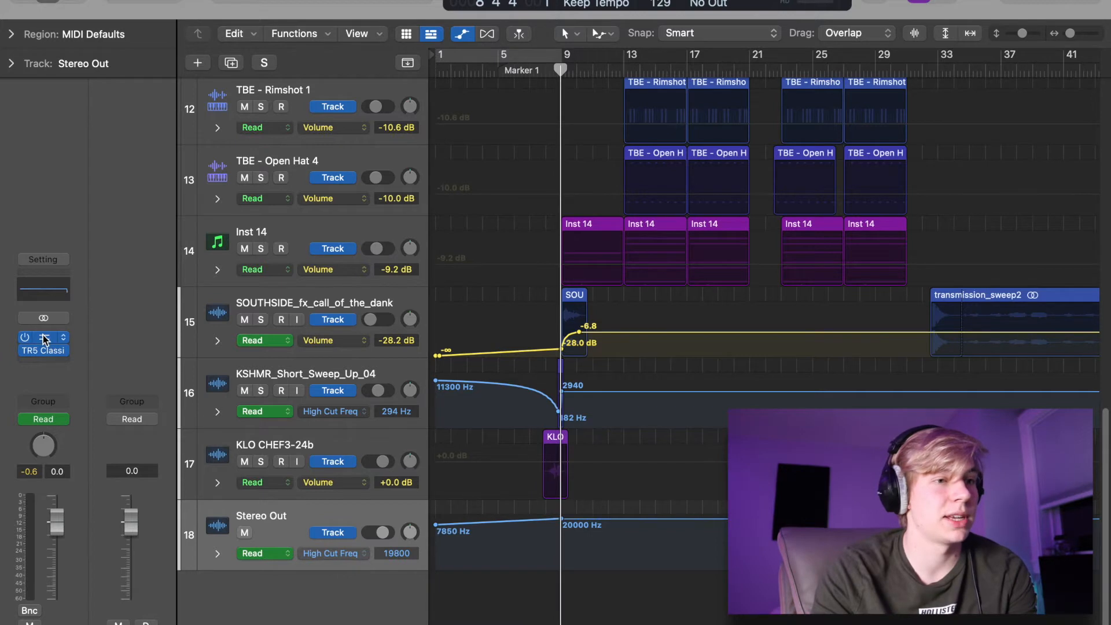
left_click(44, 339)
left_click_drag(437, 526, 435, 568)
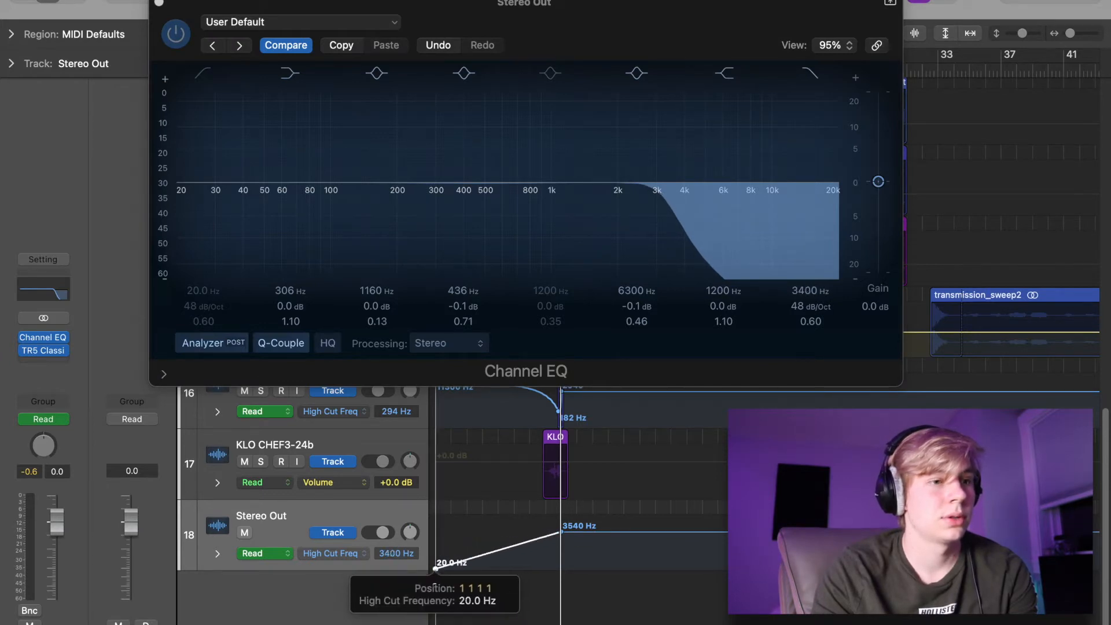
key("Return")
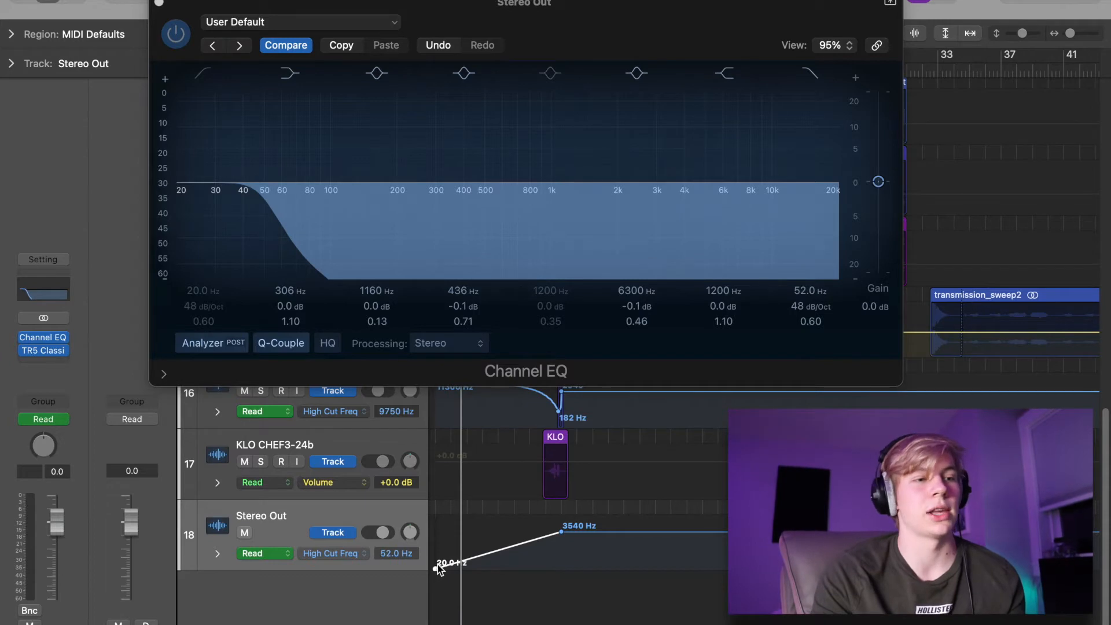
Set the starting High Cut automation point to 730 Hz and the point at bar 9 to 20000 Hz, checking by playback.
left_click_drag(435, 568, 435, 541)
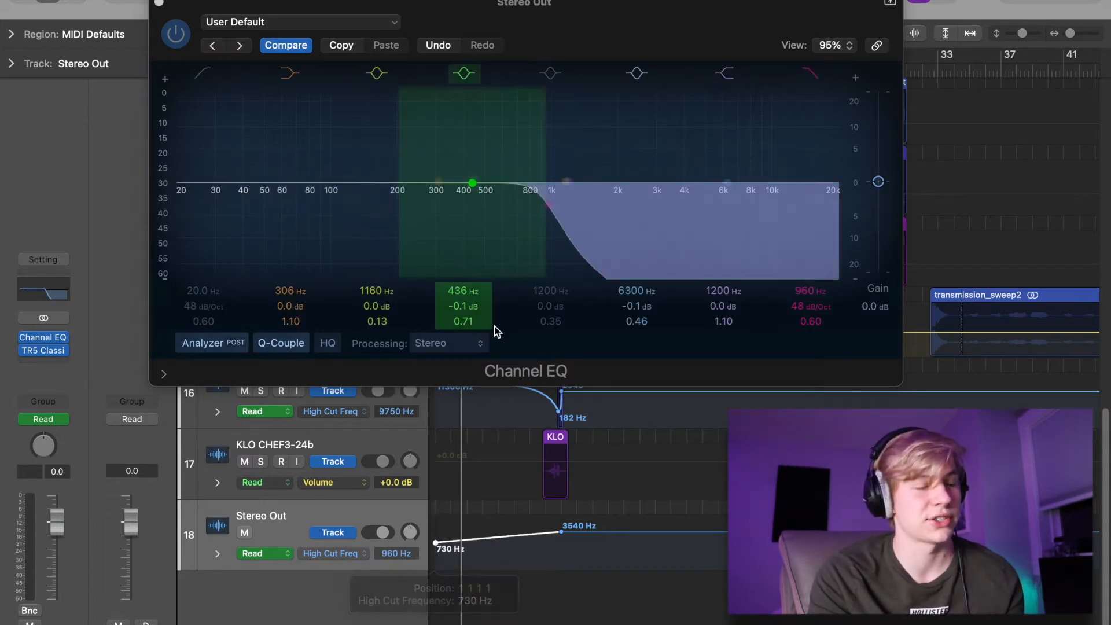
key("space")
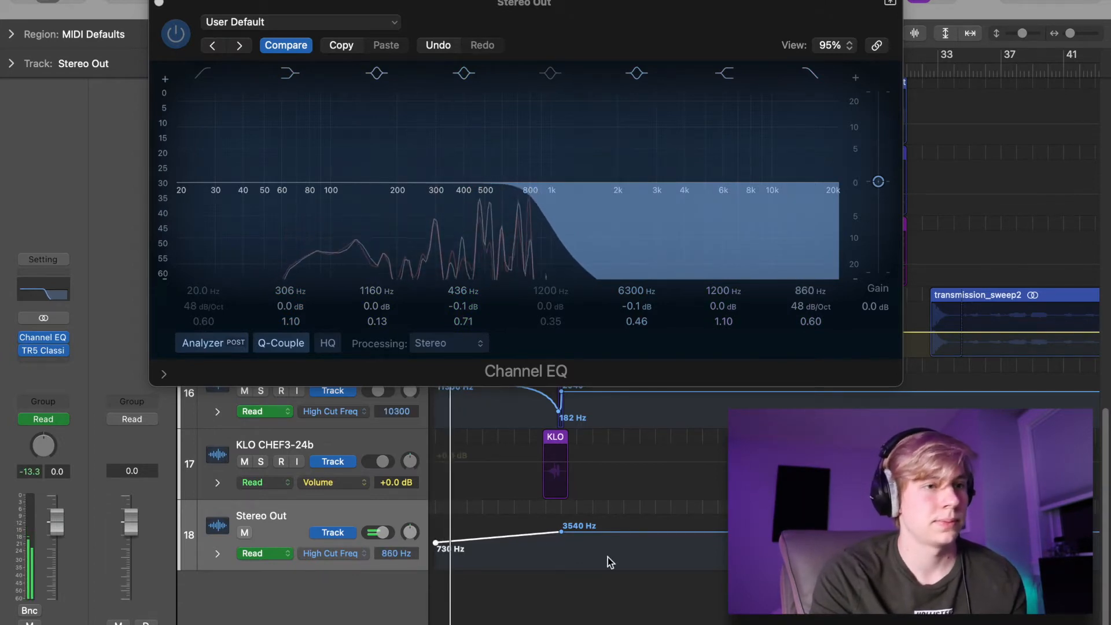
left_click_drag(561, 531, 552, 514)
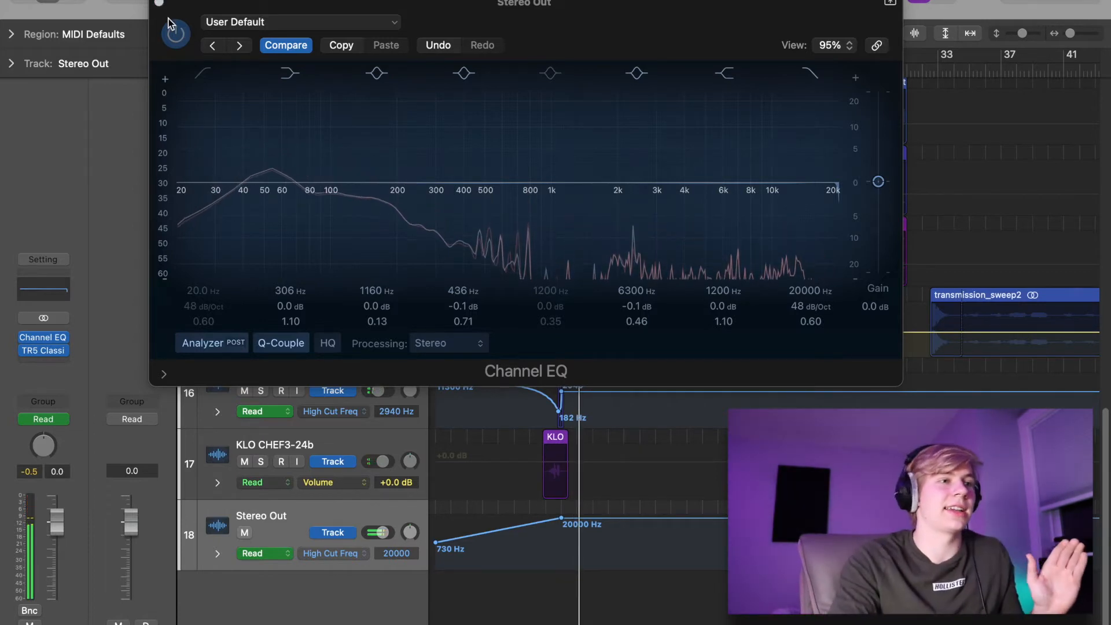
Close the Channel EQ and replay the filter sweep from the beginning of the arrangement.
left_click(168, 23)
left_click(168, 30)
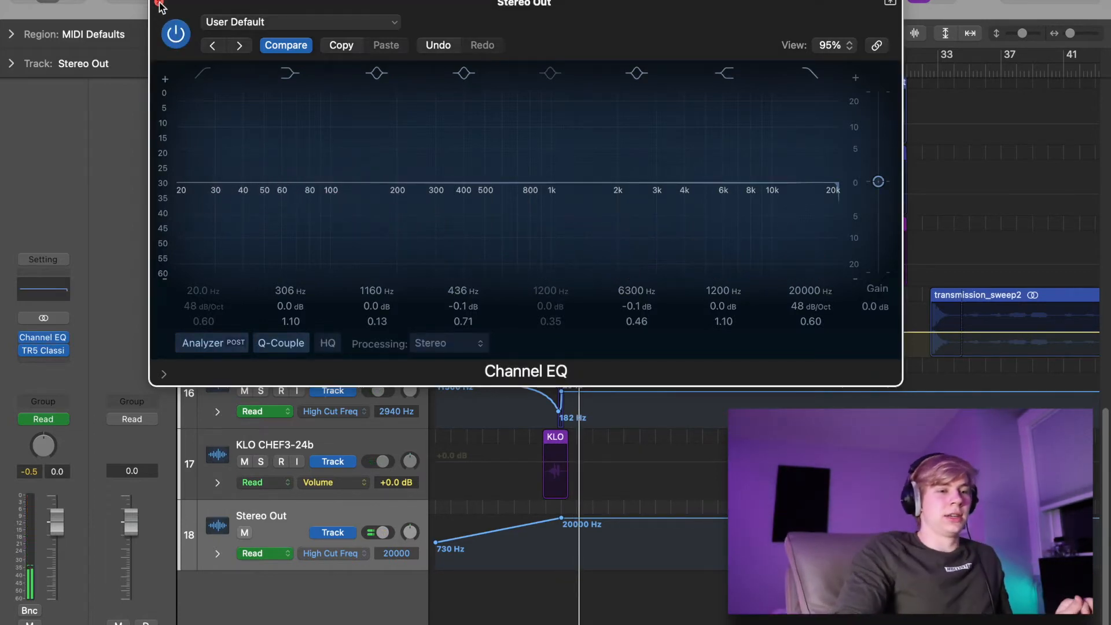
left_click(160, 3)
key("space")
key("space")
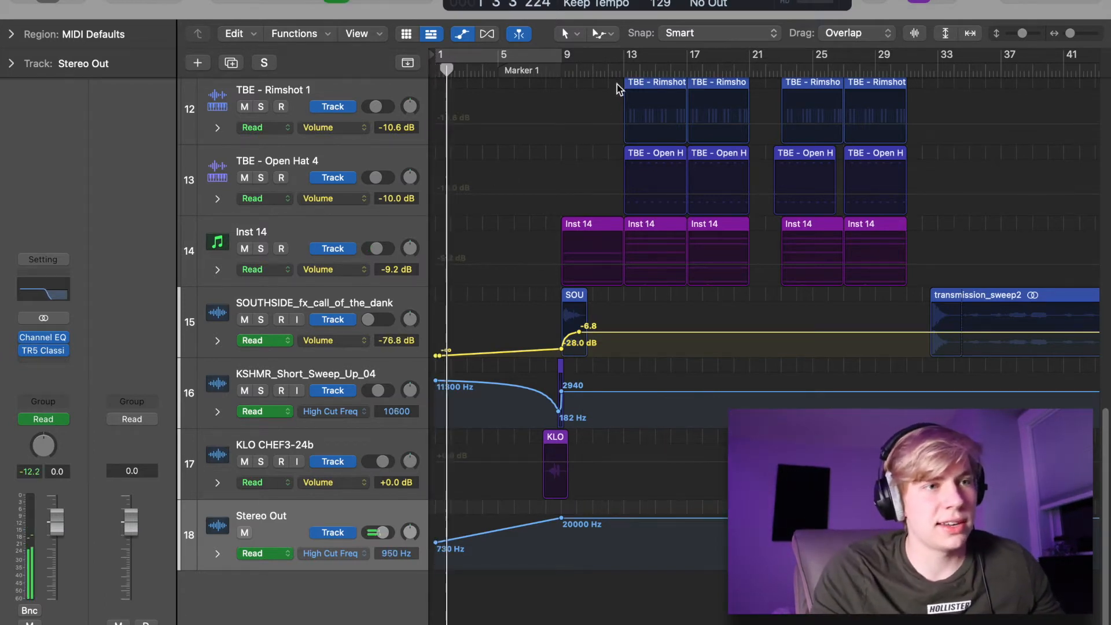
Stop playback and set the secondary pointer tool to the Automation Curve Tool.
left_click(596, 36)
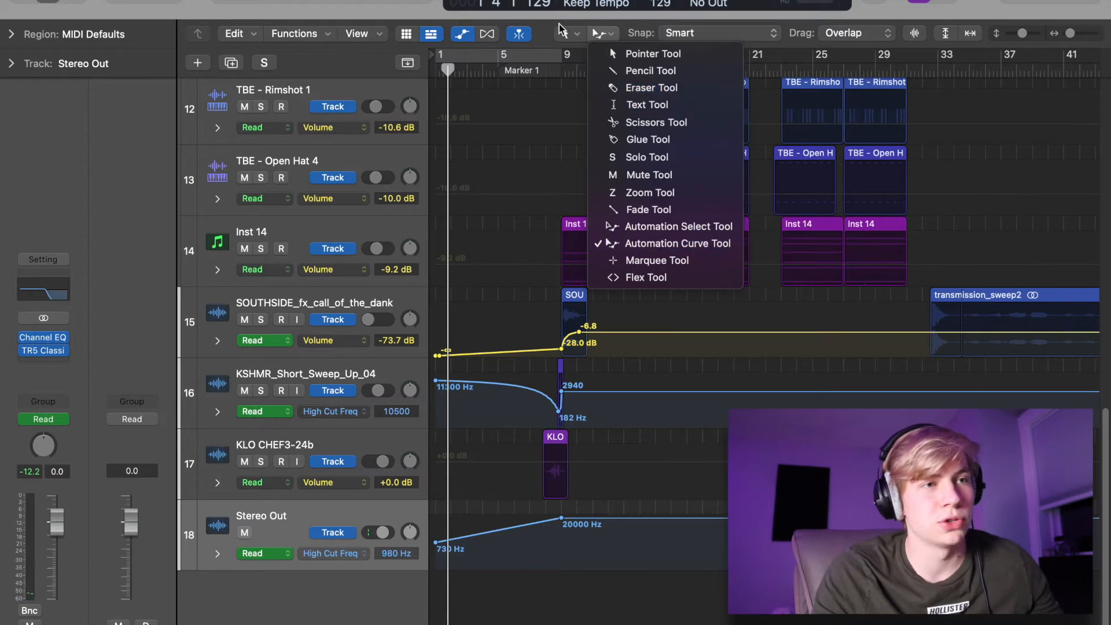
left_click(600, 33)
left_click(599, 33)
left_click(722, 247)
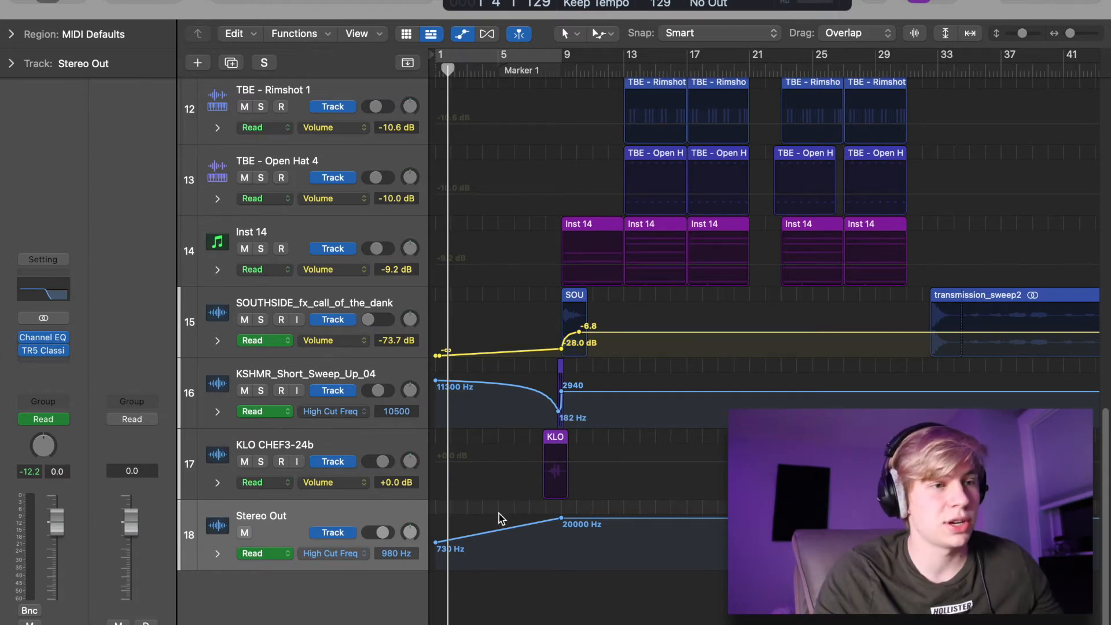
Bend the Stereo Out High Cut automation between bars 1 and 9 into a fast-rising curve, audition it, and set its end point to 15800 Hz.
mouse_move(504, 532)
left_mouse_down()
mouse_move(509, 550)
mouse_move(499, 512)
left_mouse_up()
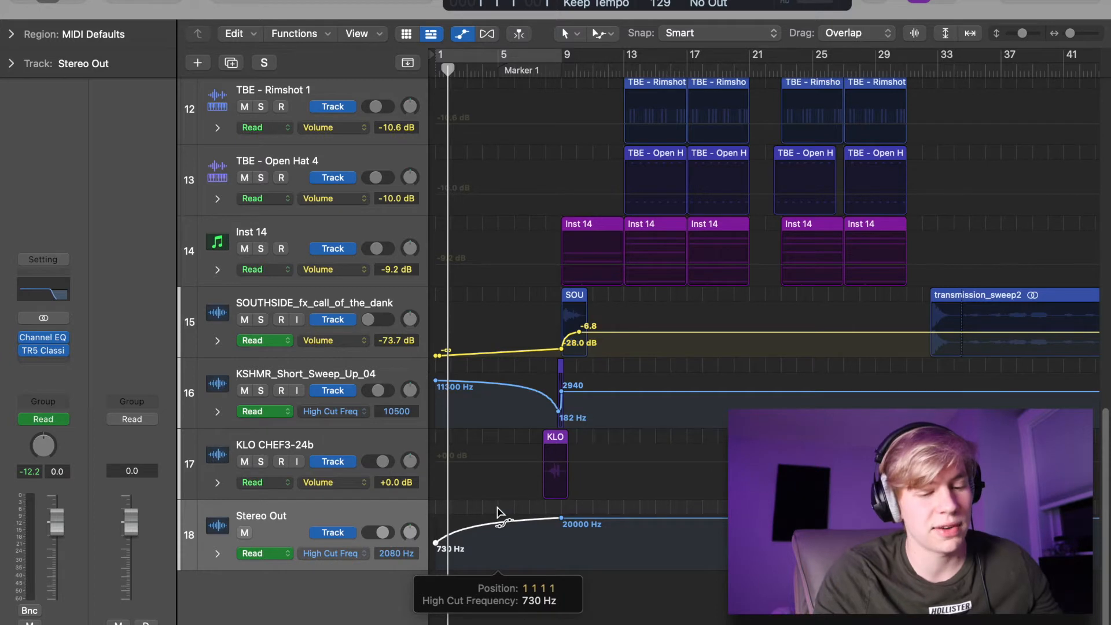
key("space")
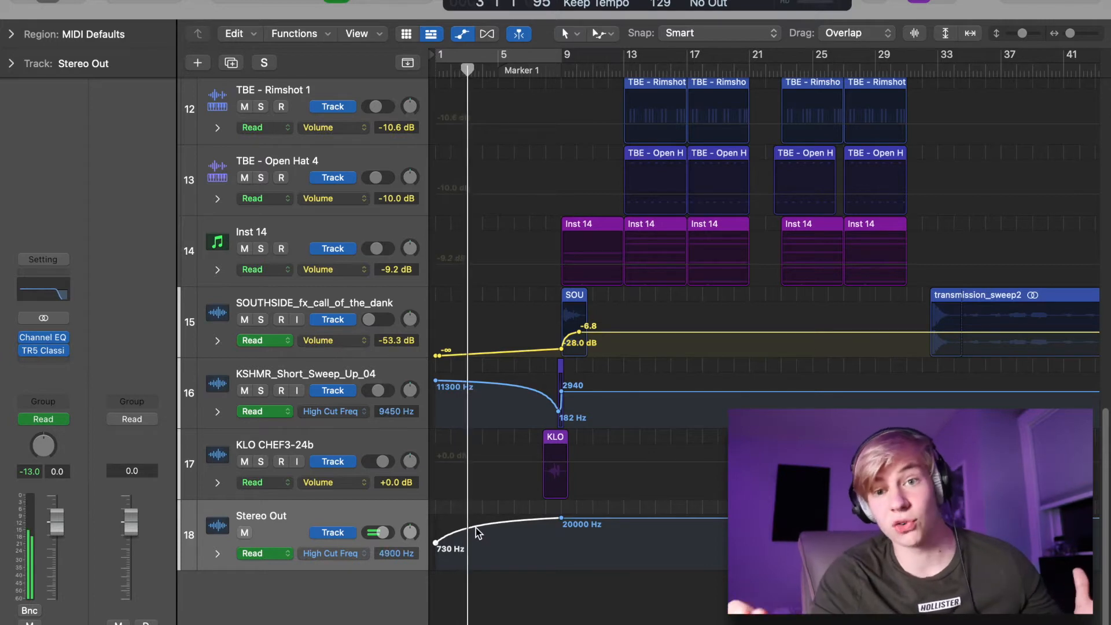
key("space")
mouse_move(476, 528)
left_mouse_down()
mouse_move(484, 546)
mouse_move(488, 532)
mouse_move(476, 529)
left_mouse_up()
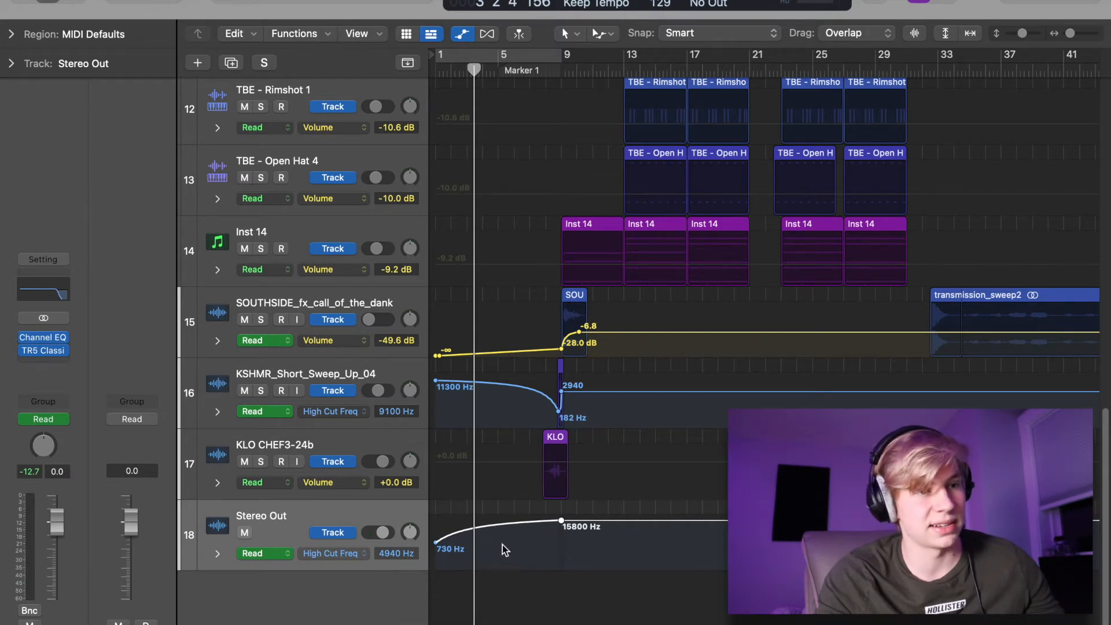
Bend the High Cut sweep the other way so it rises slowly before bar 9, and audition it from the beginning.
left_click_drag(497, 524, 499, 546)
key("Return")
key("space")
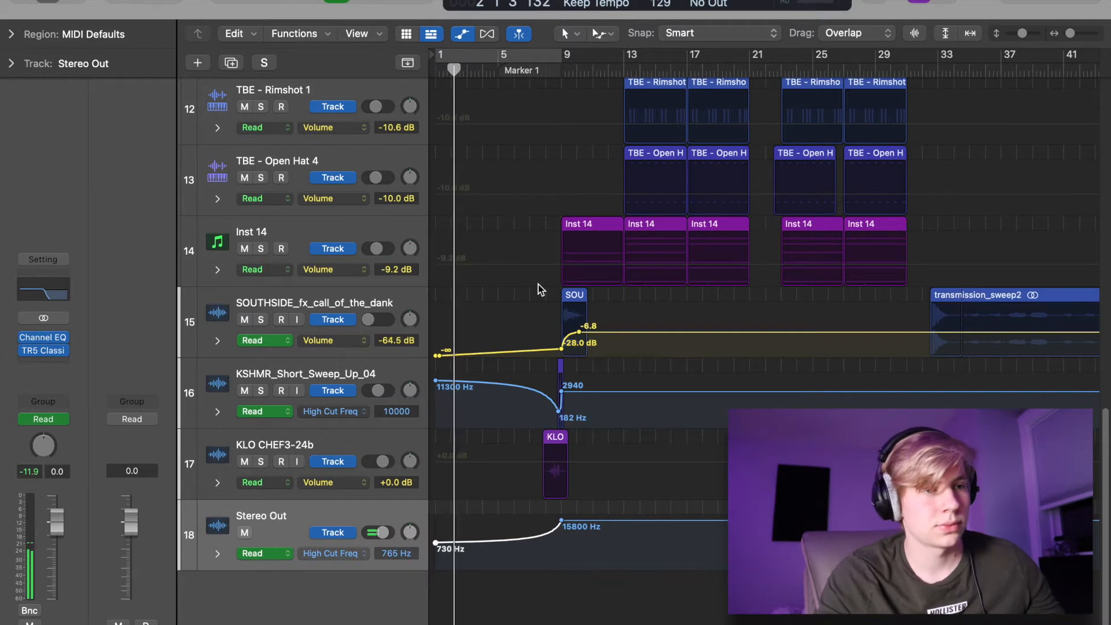
Lower the starting High Cut automation point to 362 Hz and bend the sweep back upward.
left_click_drag(436, 544, 436, 547)
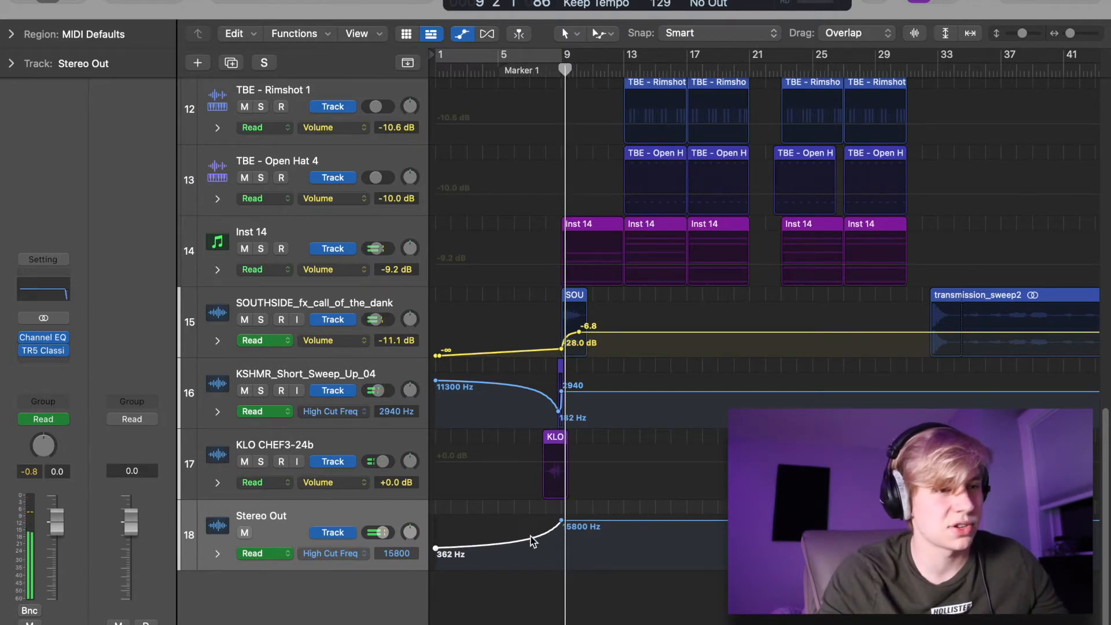
left_click_drag(531, 535, 490, 486)
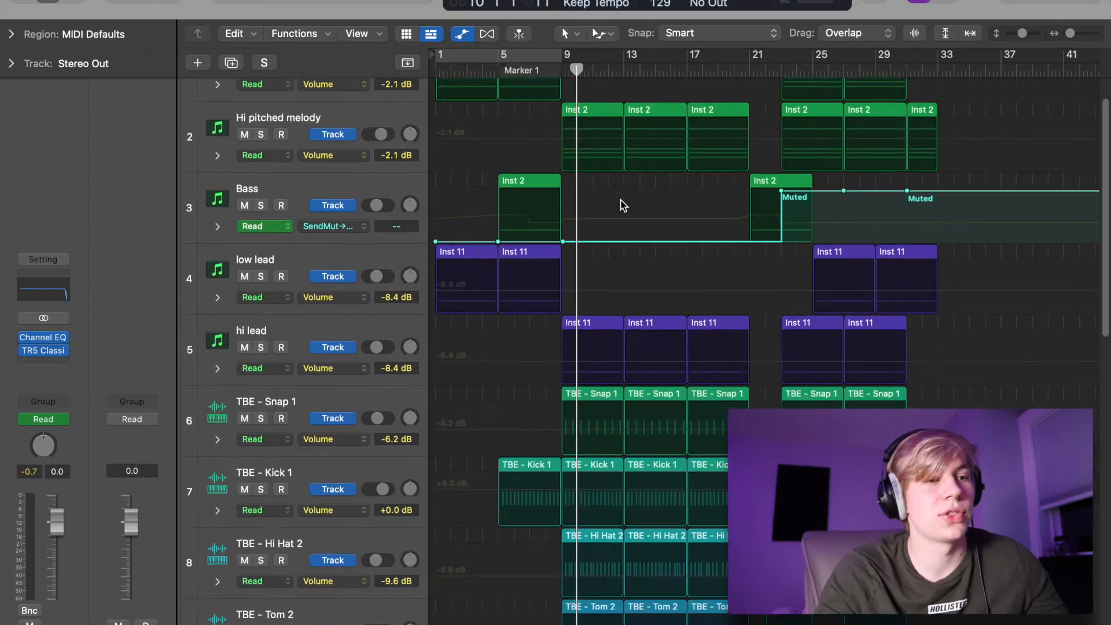
With the Automation Select Tool as secondary tool, select the Stereo Out High Cut points after the starting point and delete them.
scroll(622, 203, "down", 10)
scroll(623, 205, "down", 1)
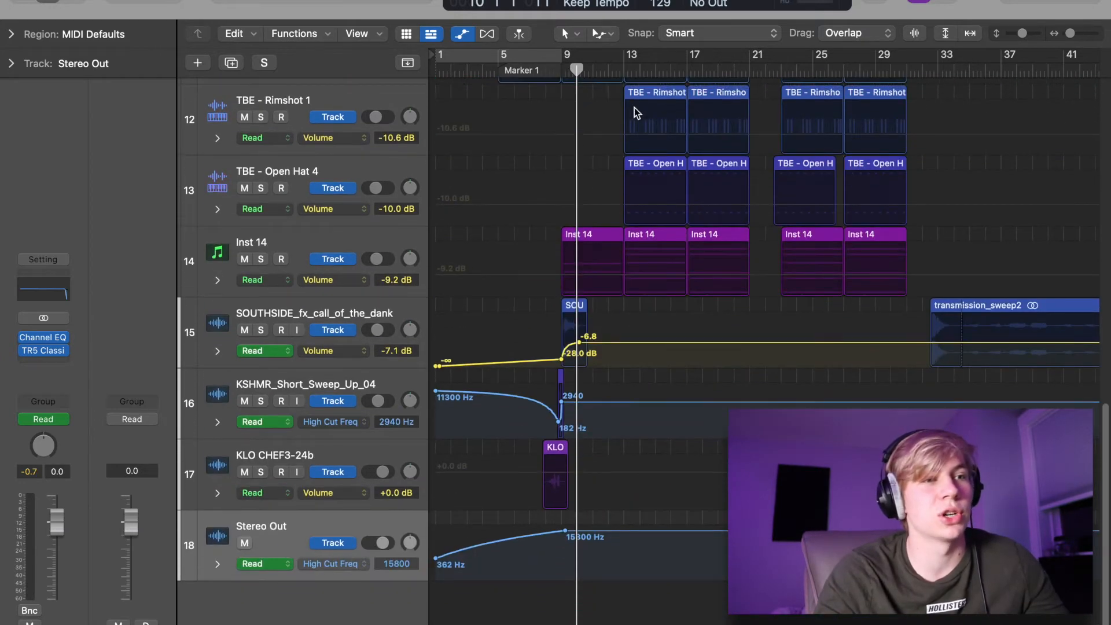
left_click(596, 33)
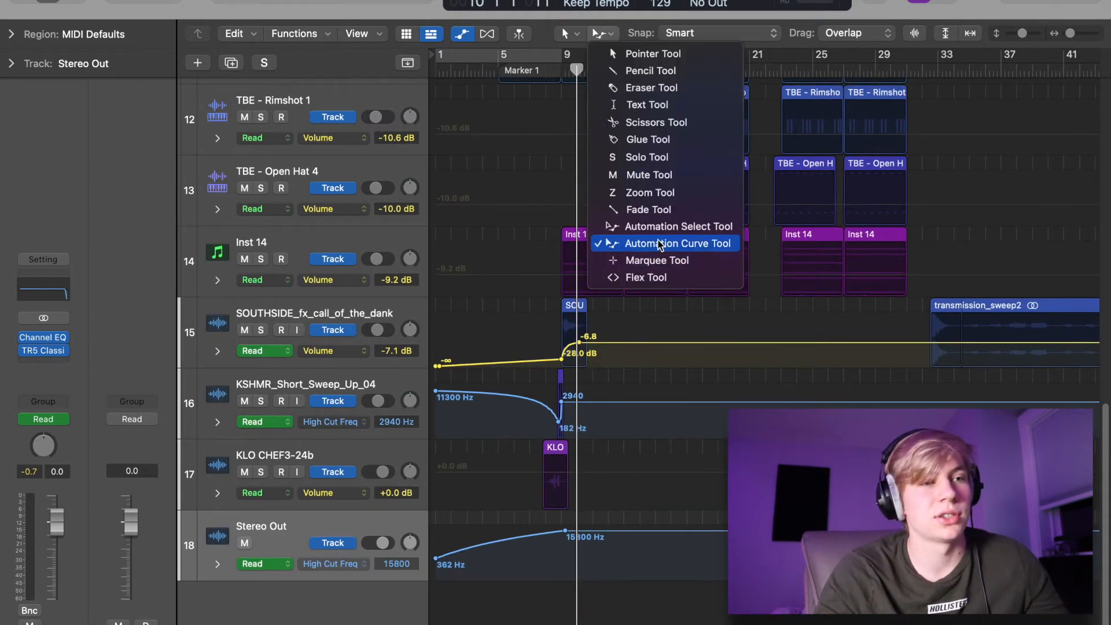
left_click(683, 227)
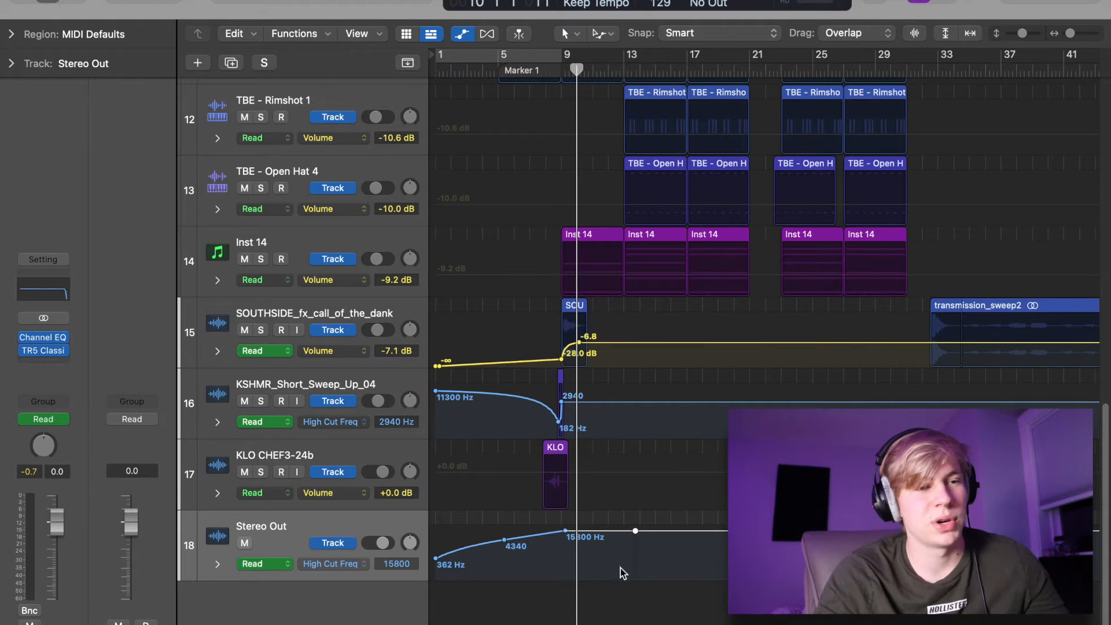
left_click_drag(701, 590, 464, 504)
left_click_drag(619, 555, 493, 516)
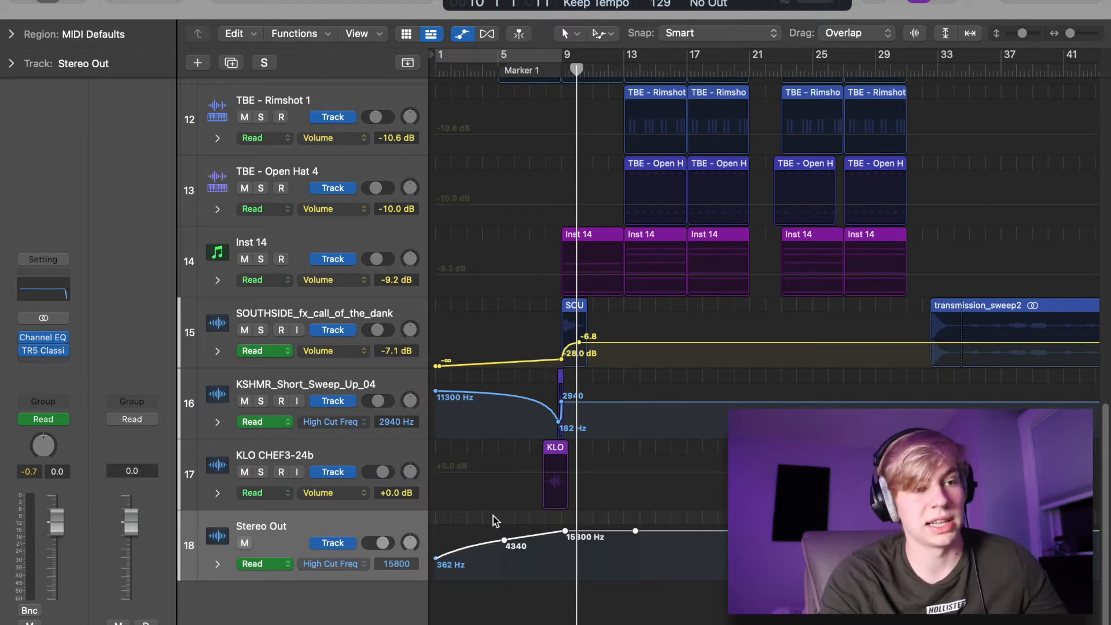
key("Delete")
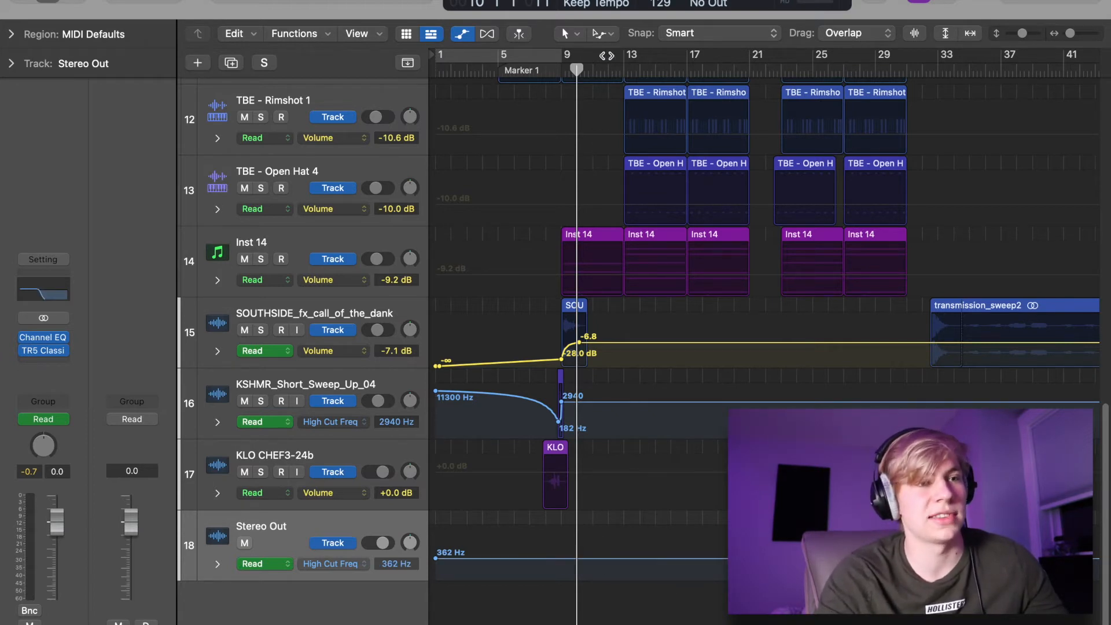
left_click(602, 33)
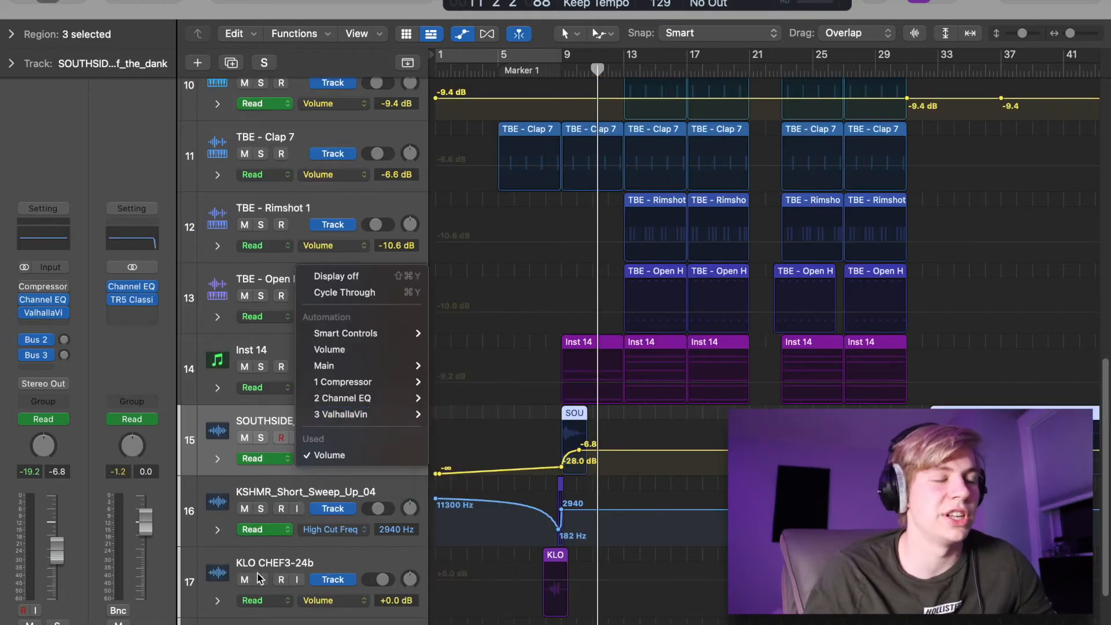
Select the Stereo Out and KSHMR_Short_Sweep_Up_04 tracks in turn to examine their High Cut Frequency automation.
left_click(258, 577)
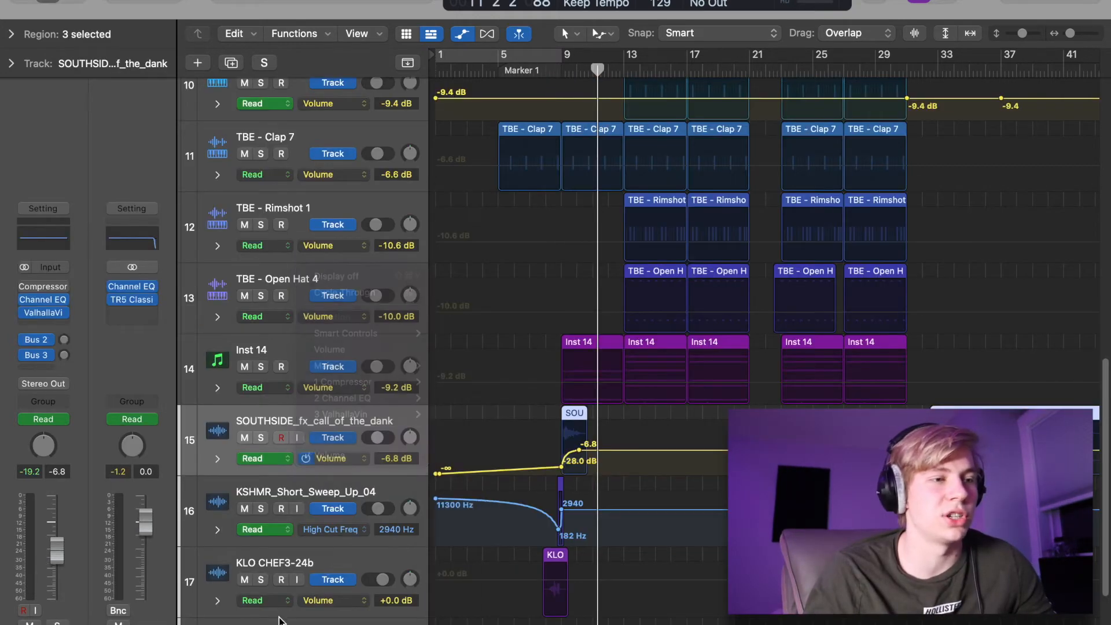
scroll(258, 577, "down", 3)
left_click(285, 534)
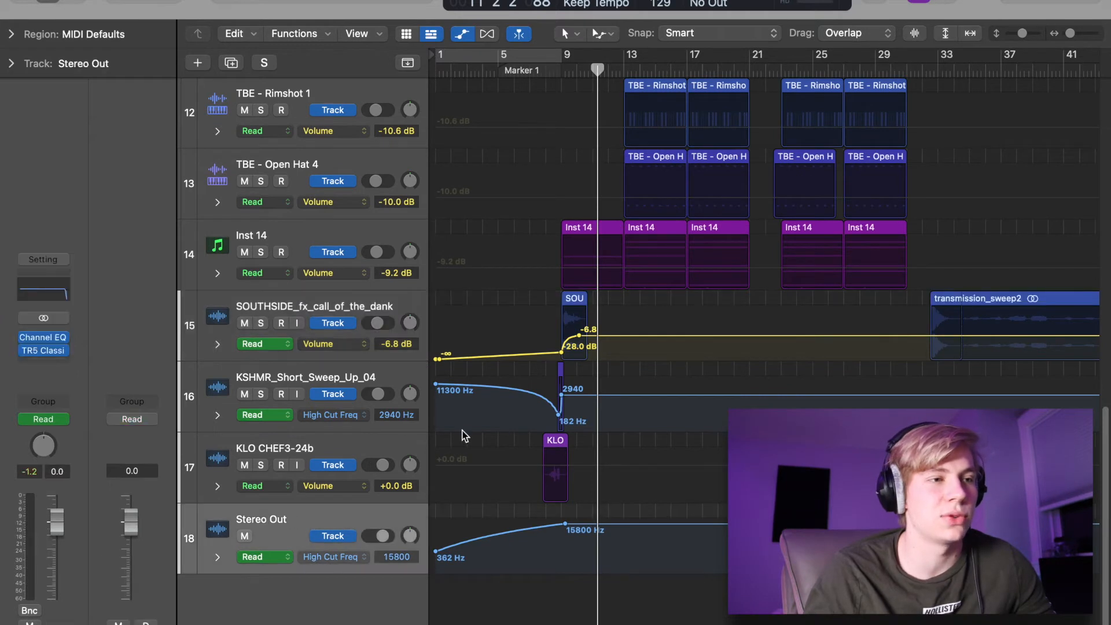
left_click(302, 371)
key("r")
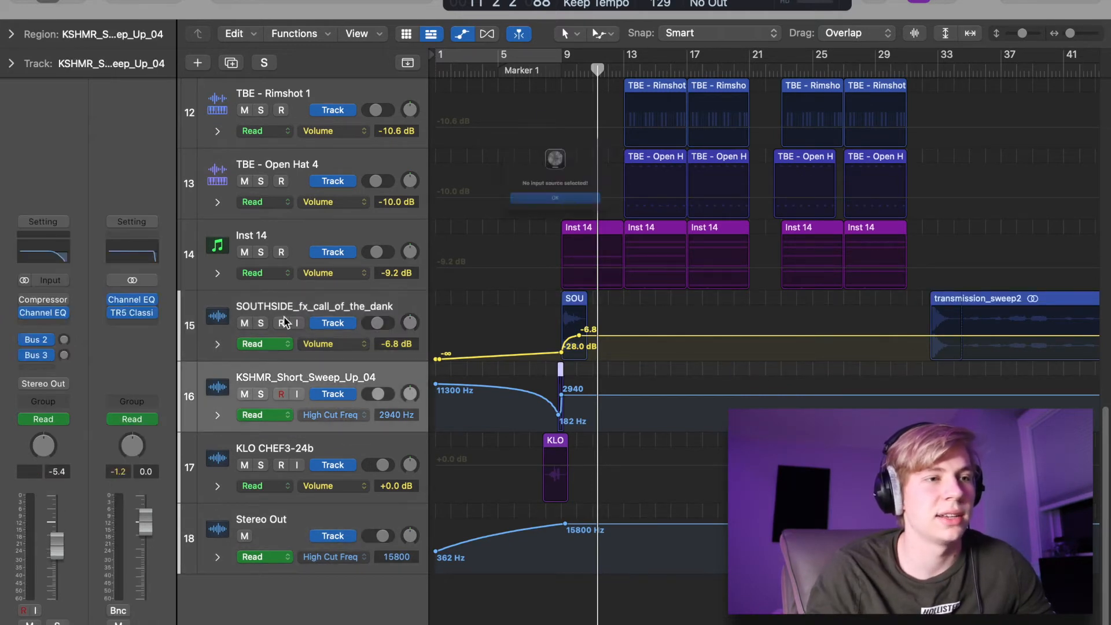
left_click(626, 217)
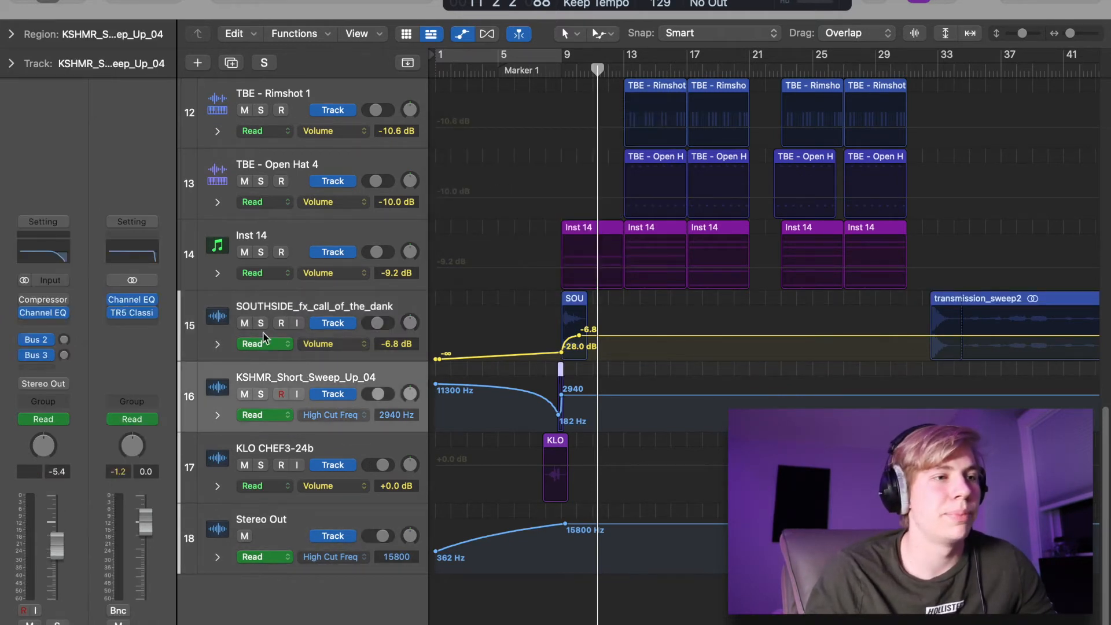
Select the SOUTHSIDE_fx_call_of_the_dank track, solo it and play it from bar 9.
left_click(295, 312)
left_click(330, 344)
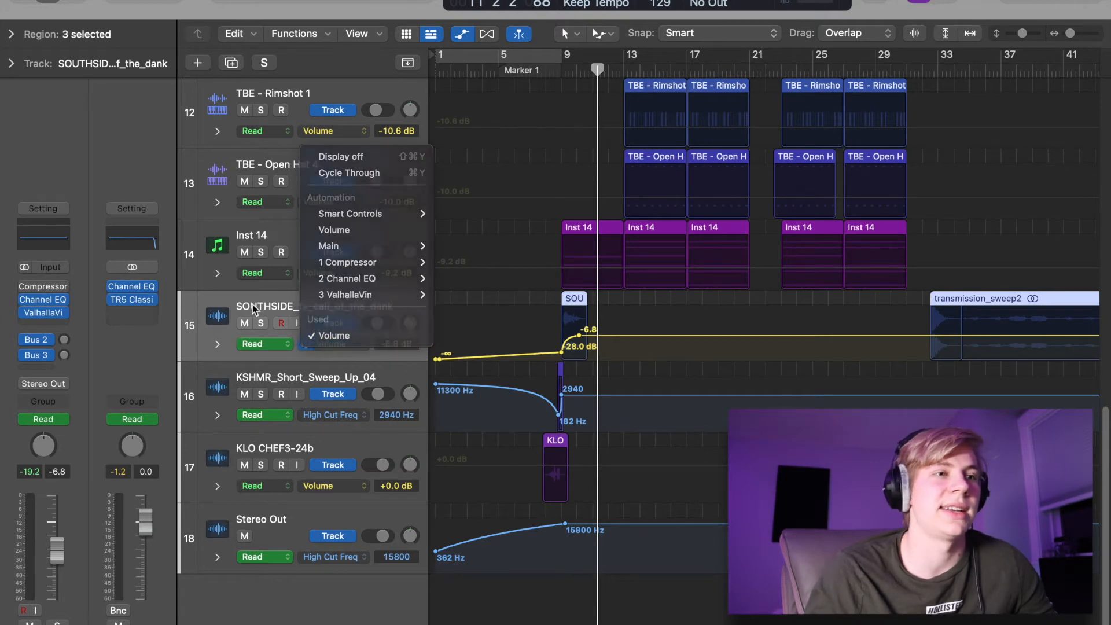
key("Escape")
left_click(560, 61)
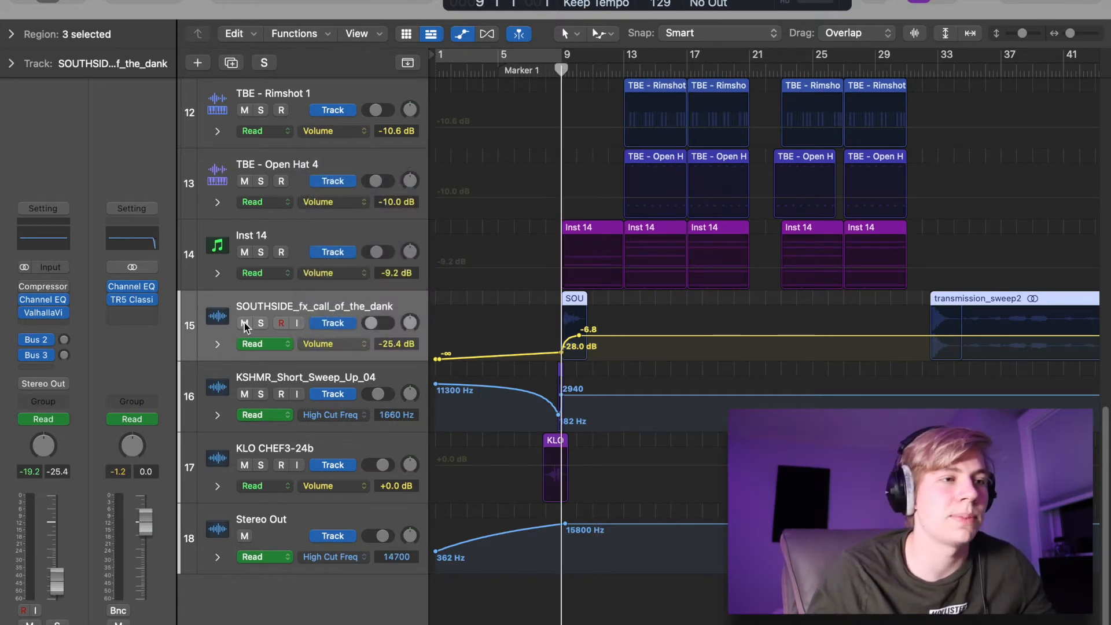
left_click(260, 323)
key("space")
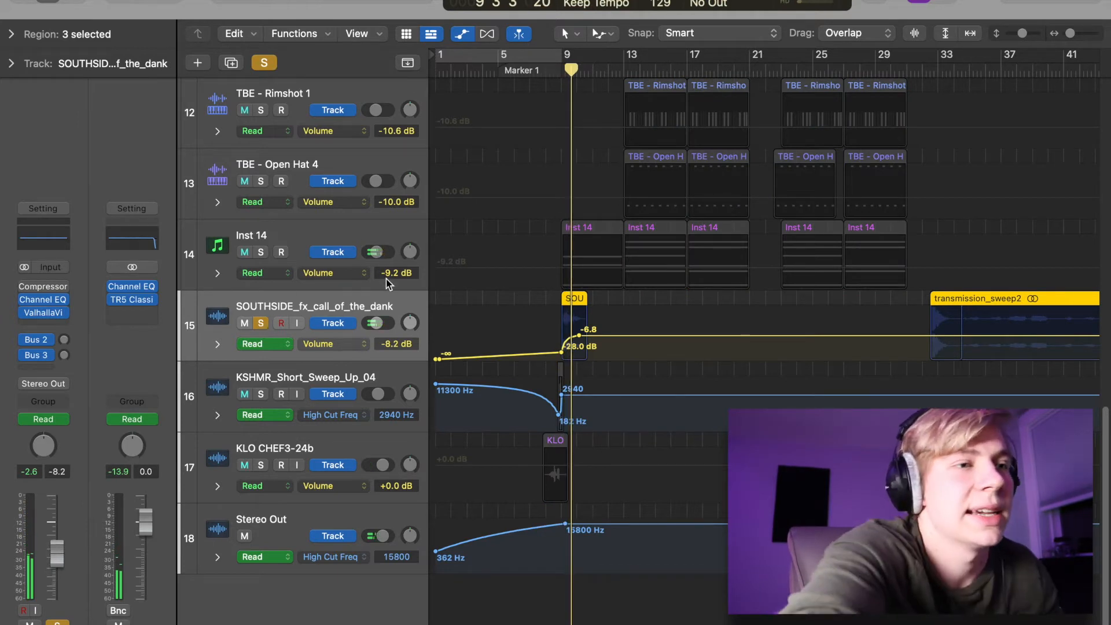
Examine the volume automation over the soloed SOUTHSIDE_fx_call_of_the_dank region up close and replay it from bar 9.
key("super+Right")
key("super+Right")
left_click(344, 344)
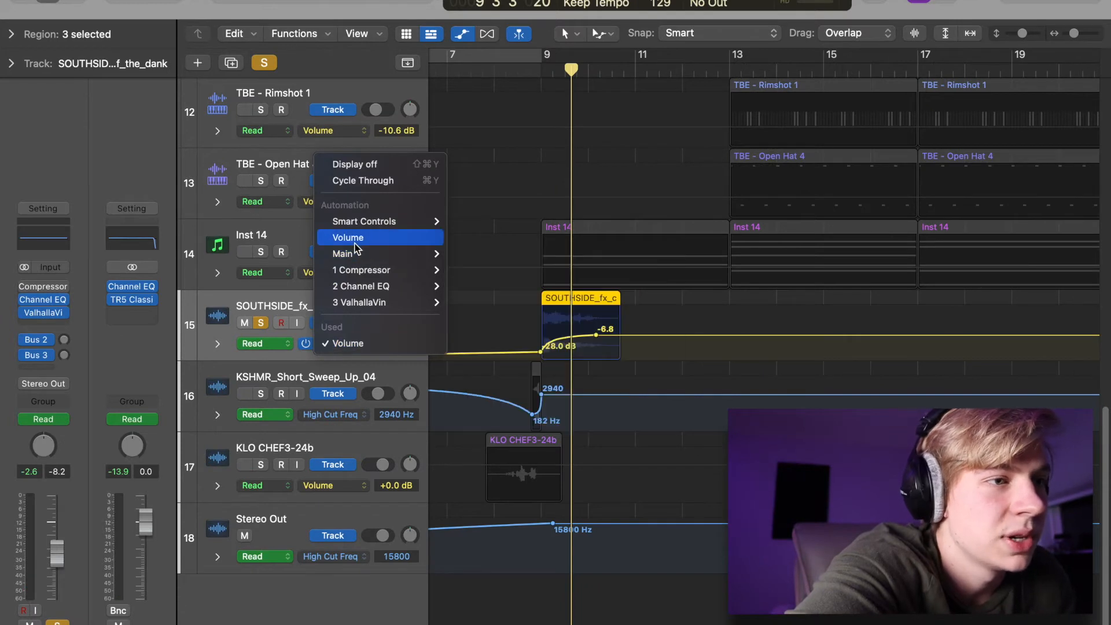
left_click(534, 272)
key("super+Right")
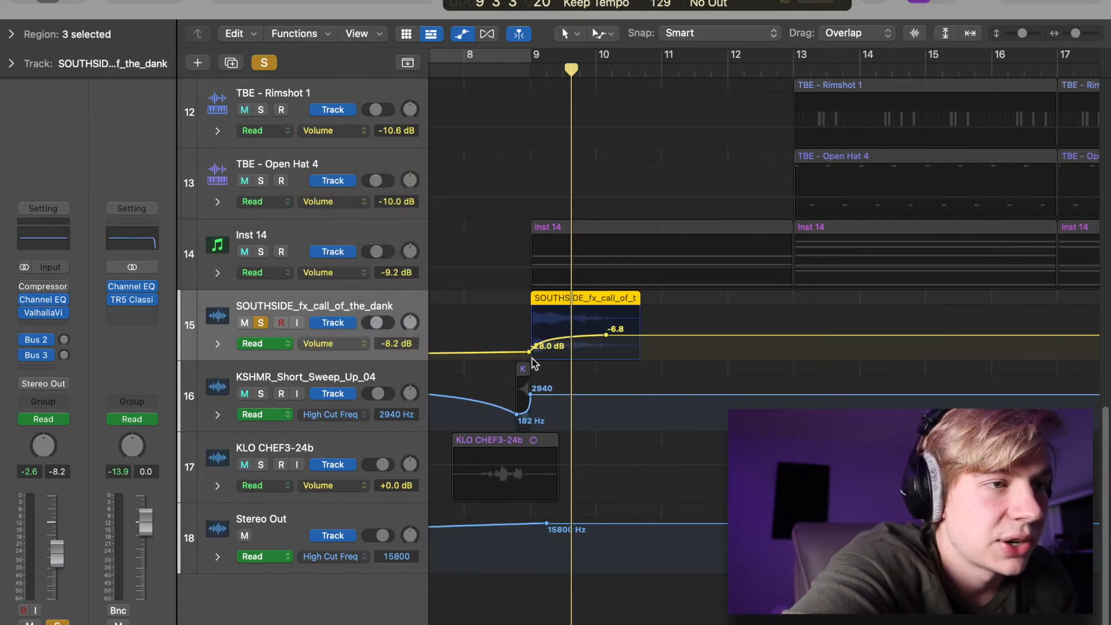
key("super+Right")
key("super+Right")
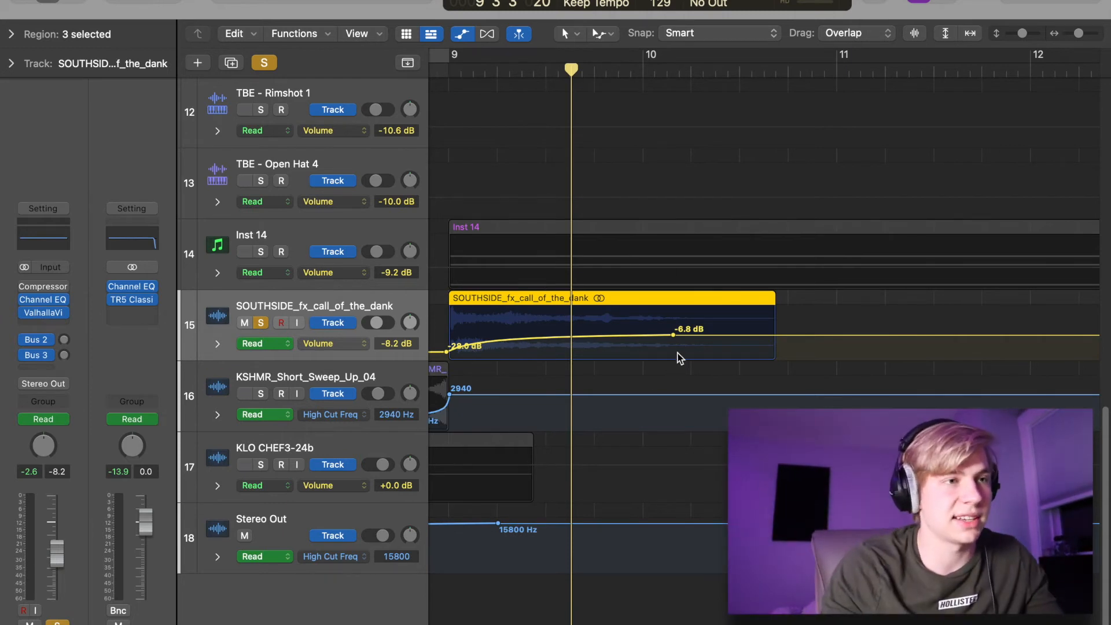
left_click(434, 73)
key("space")
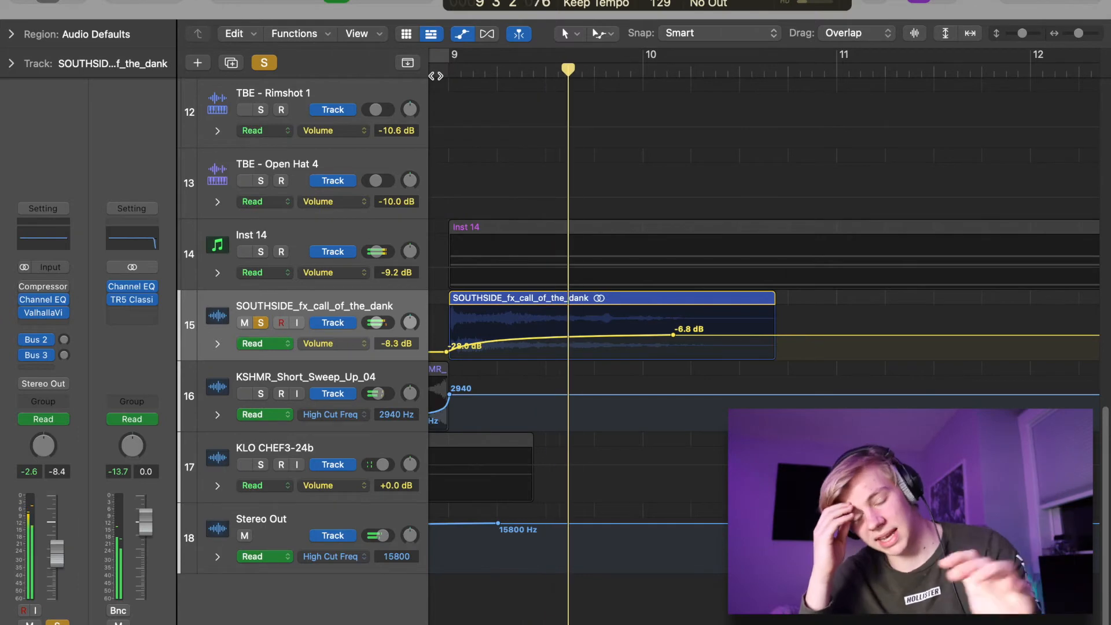
Display the Channel EQ's Low Cut Frequency as the automation parameter on the SOUTHSIDE_fx_call_of_the_dank track.
key("z")
left_click(332, 343)
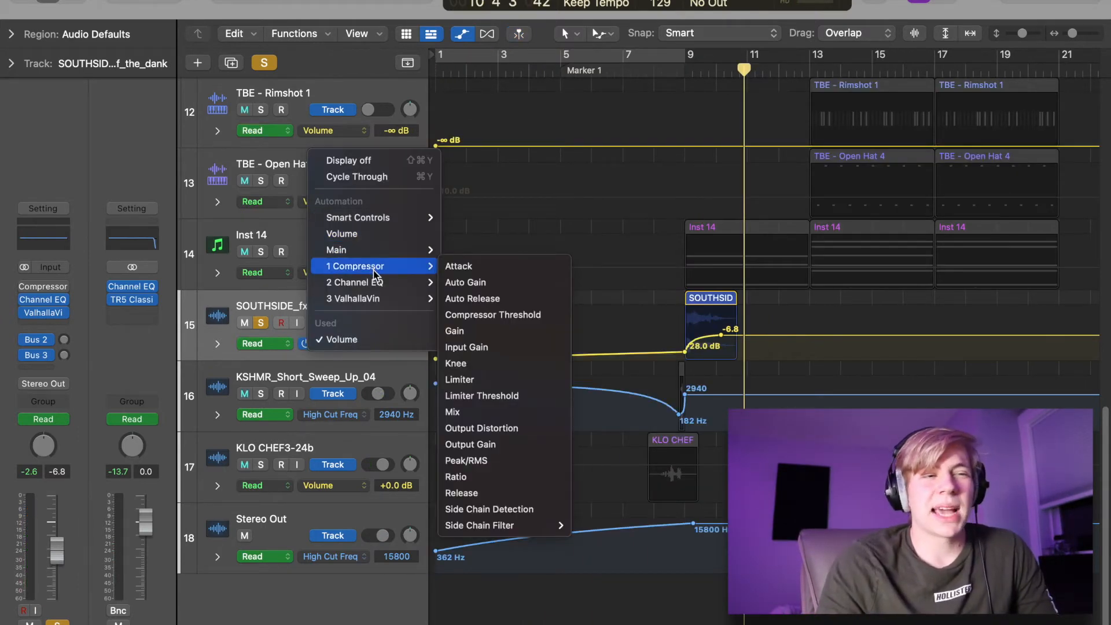
mouse_move(377, 285)
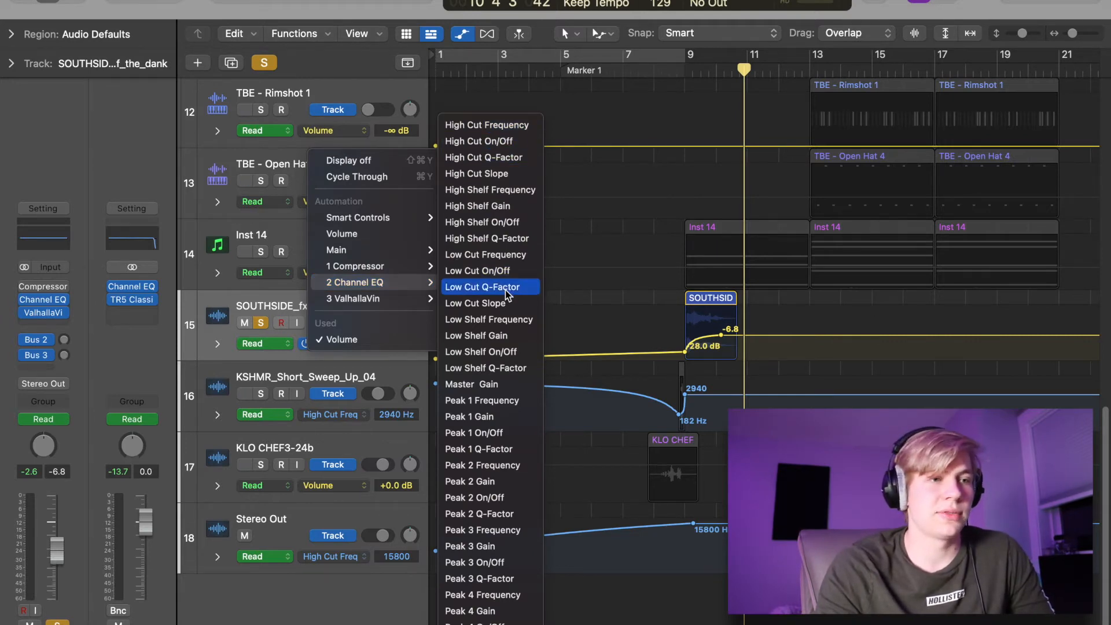
left_click(502, 255)
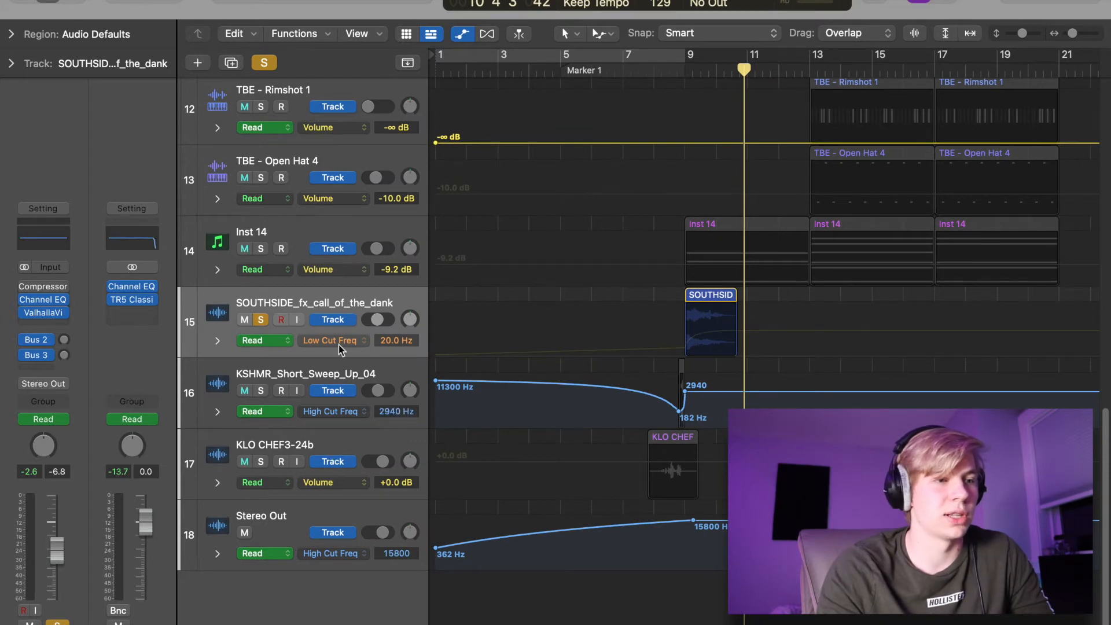
Automate Stereo Out's Low Cut Frequency from 137 Hz at bar 1 to 20000 Hz just after bar 9, and watch the Channel EQ during playback.
left_click(315, 528)
left_click(334, 554)
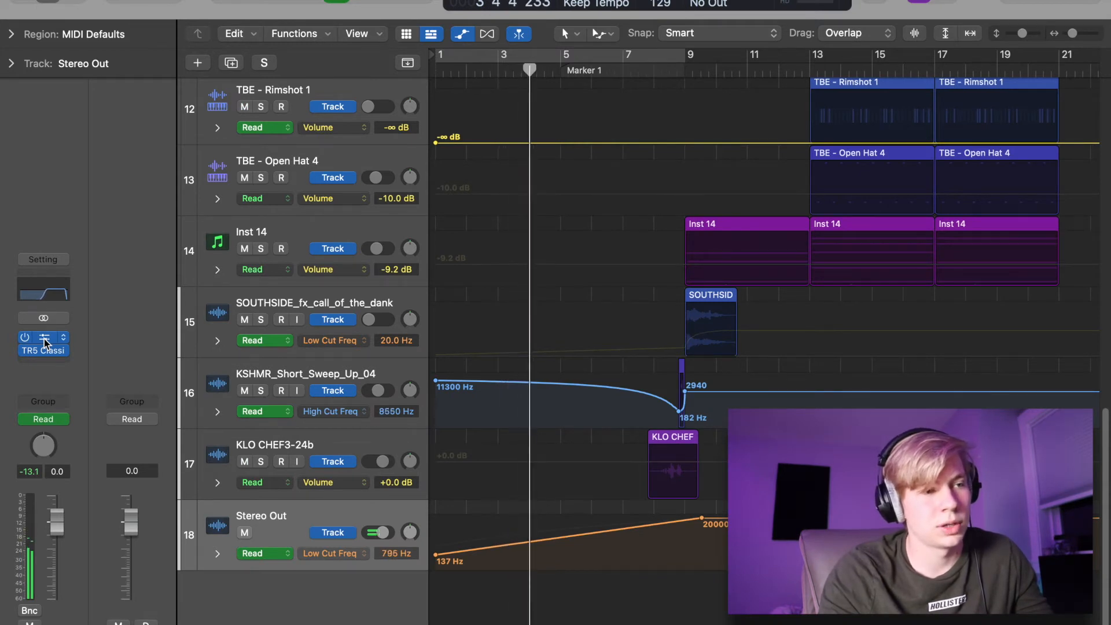
left_click(43, 358)
left_click(43, 344)
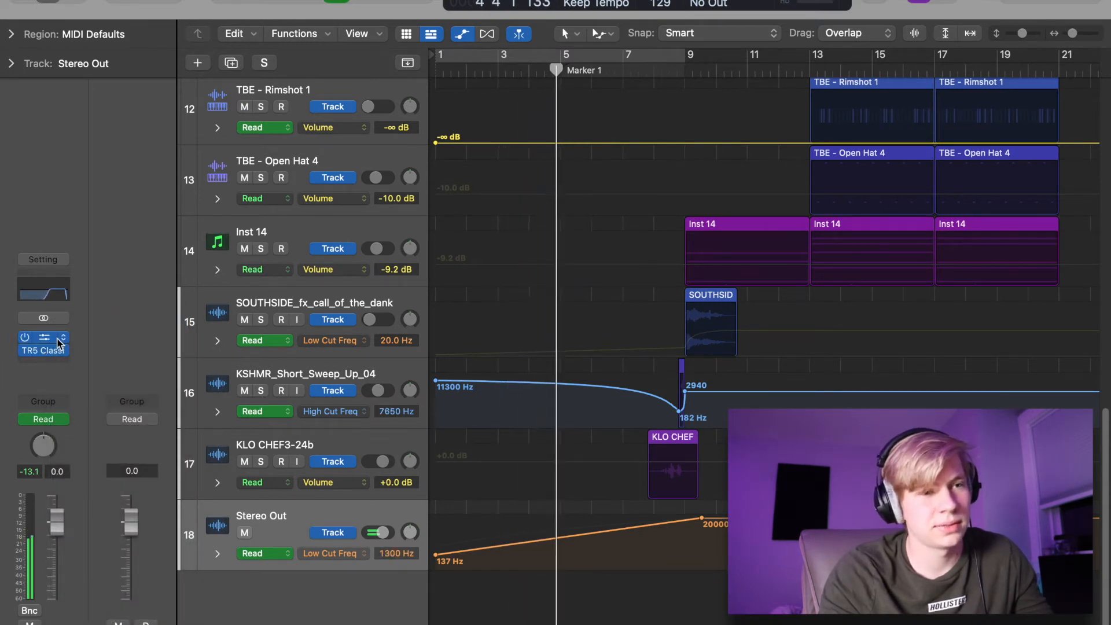
left_click(53, 338)
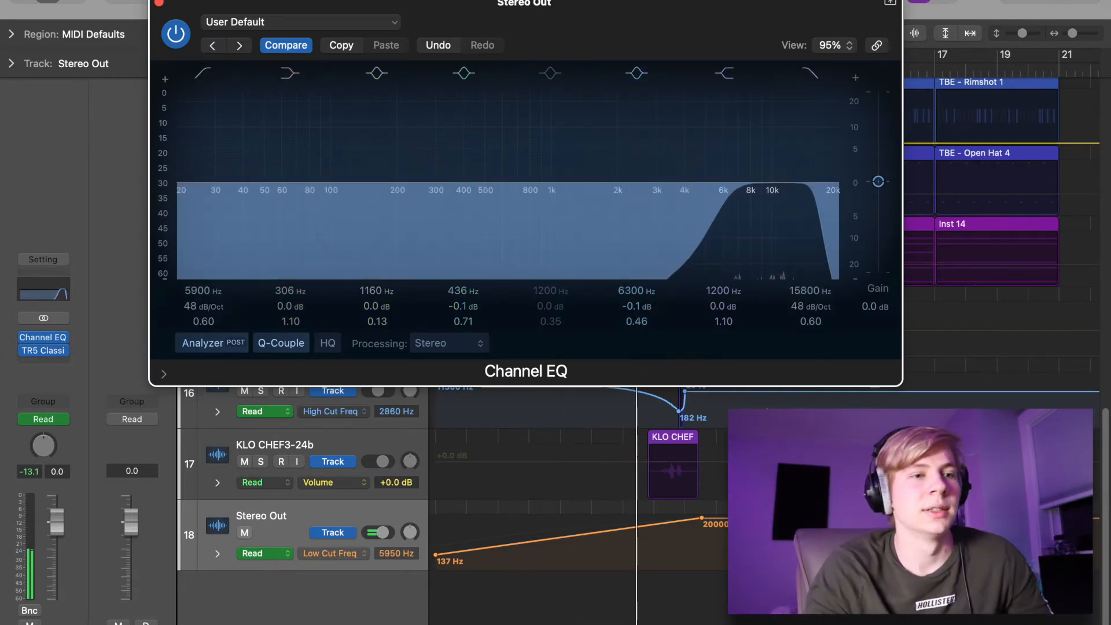
Lower the Low Cut automation point just after bar 9 to 189 Hz and audition it with the Channel EQ open.
left_click_drag(703, 519, 702, 552)
left_click_drag(558, 19, 597, 115)
left_click(592, 70)
key("space")
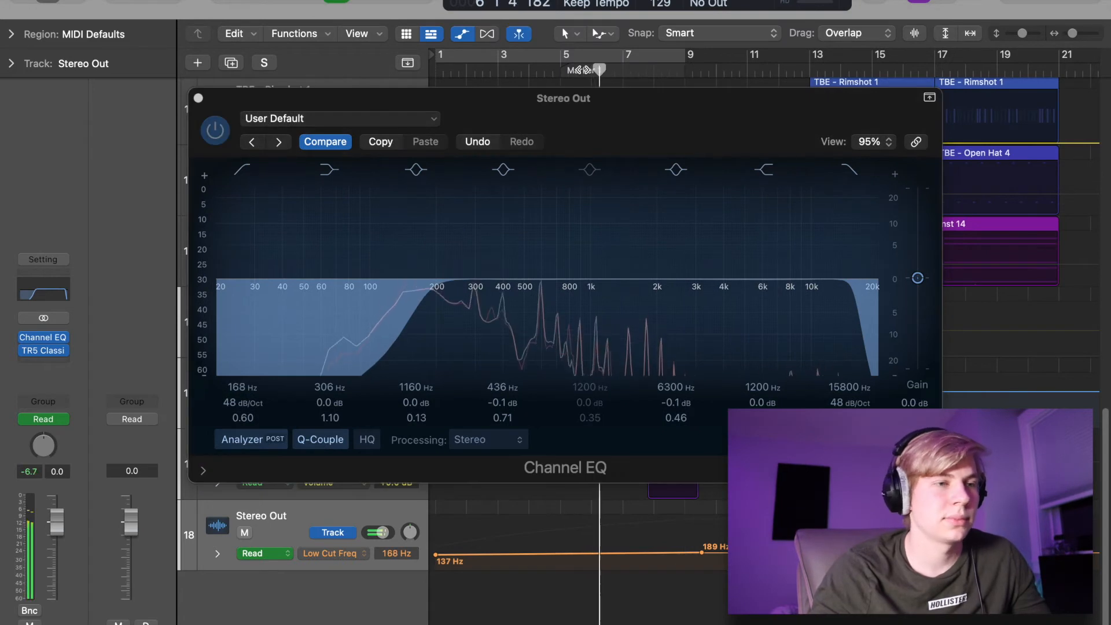
Try raising the Channel EQ's low cut by hand to about 318 Hz during playback, and close the EQ.
left_click(432, 329)
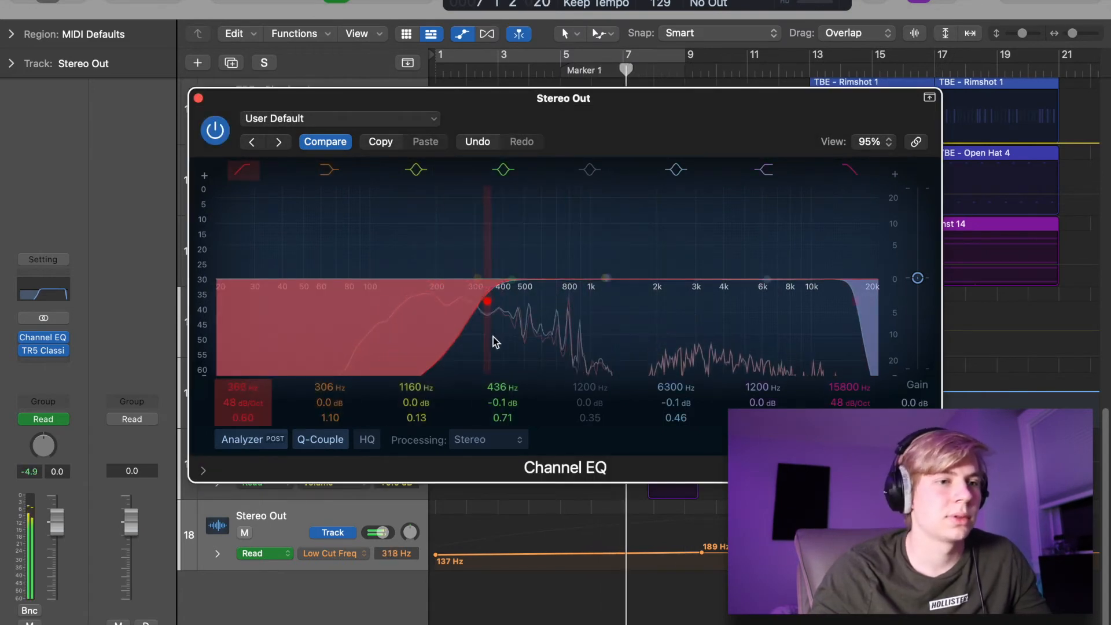
left_click(198, 97)
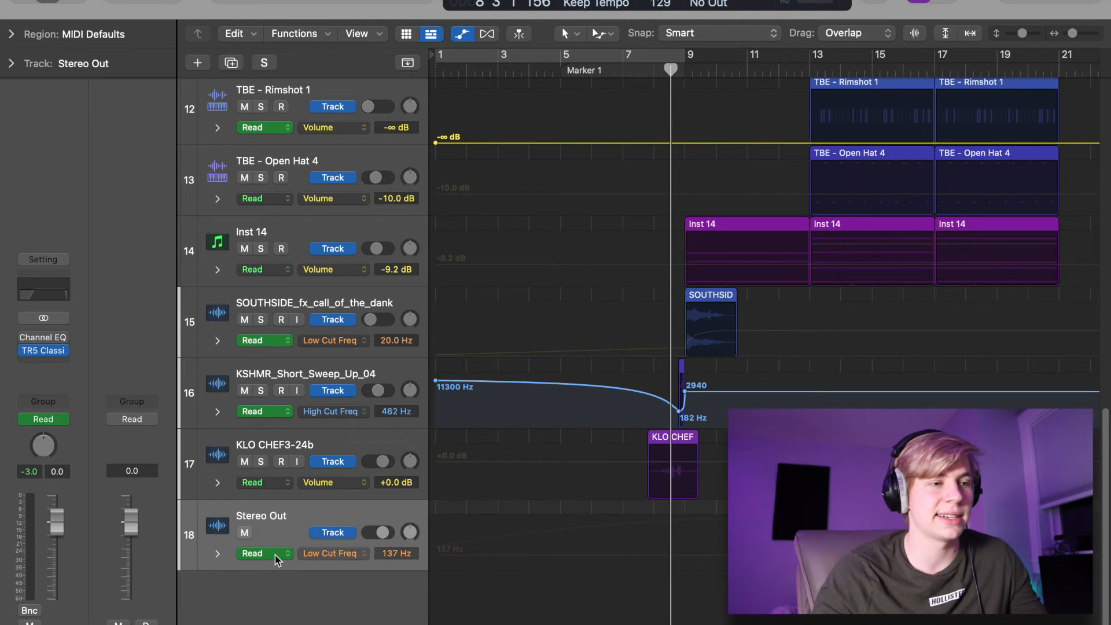
Set the Stereo Out track's automation mode to Touch.
left_click(251, 555)
left_click(251, 555)
left_click(250, 555)
left_click(280, 534)
left_click(275, 554)
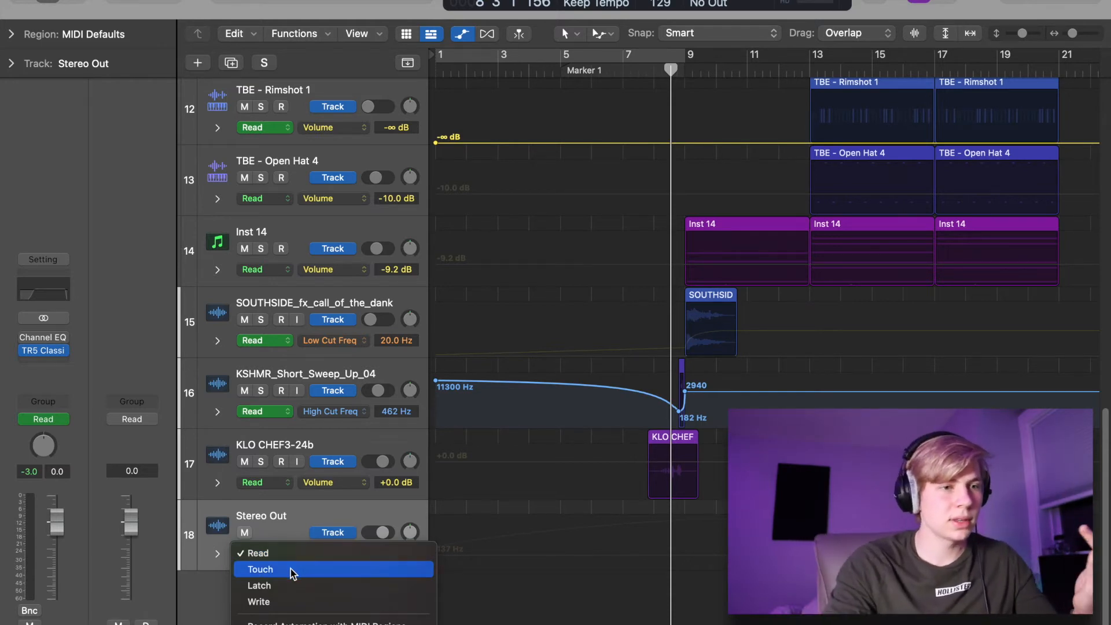
left_click(291, 571)
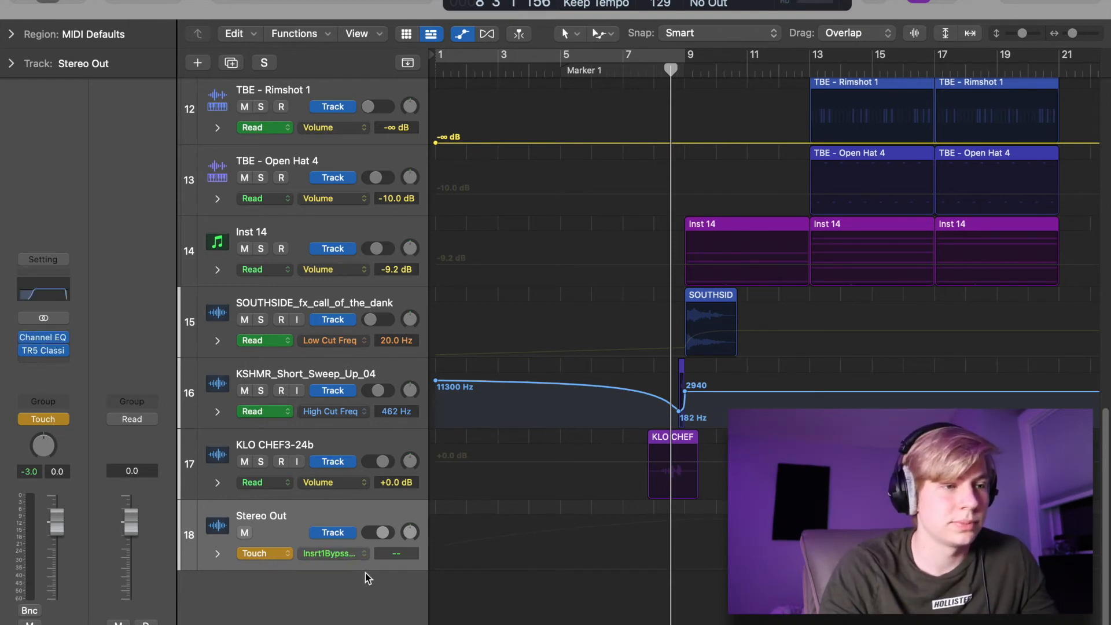
Display the Channel EQ's High Cut Frequency on Stereo Out and delete its existing automation points.
left_click(346, 556)
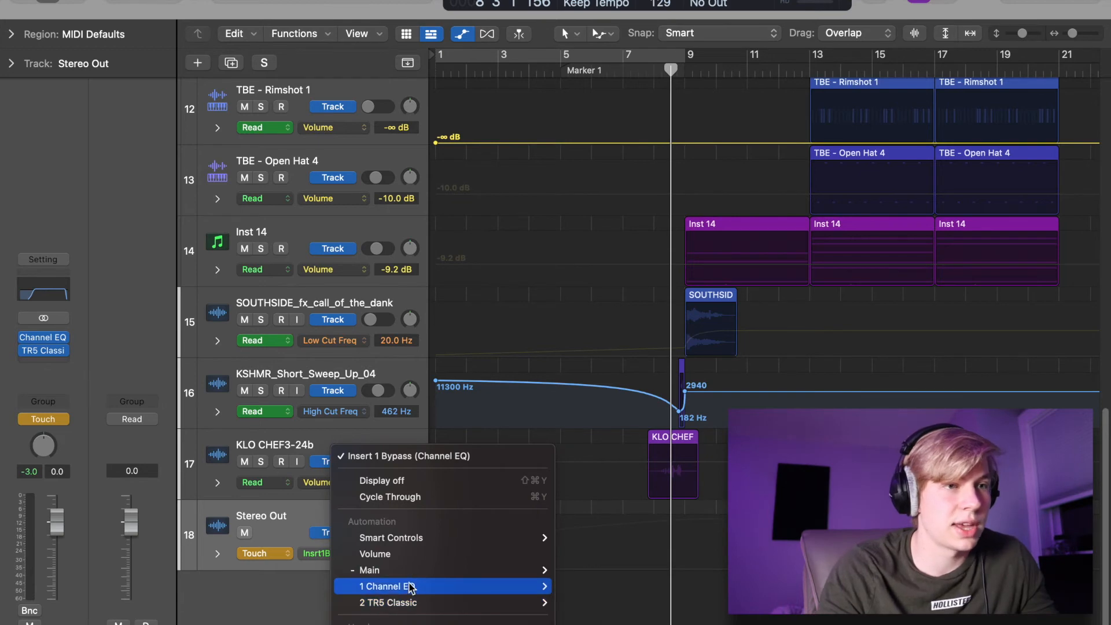
mouse_move(419, 586)
left_click(609, 124)
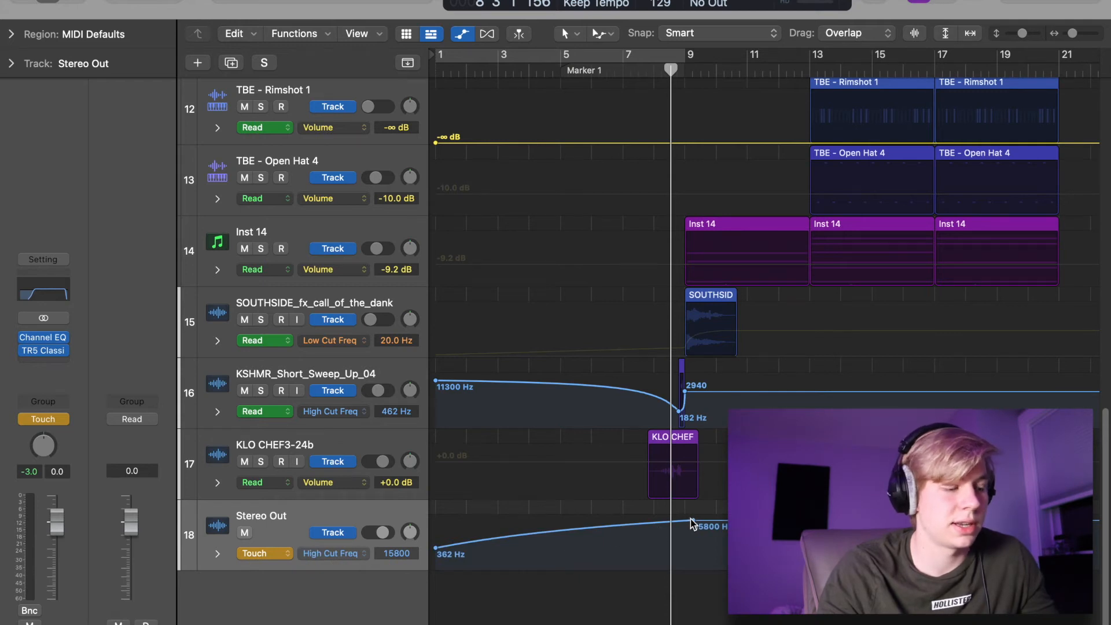
key("Delete")
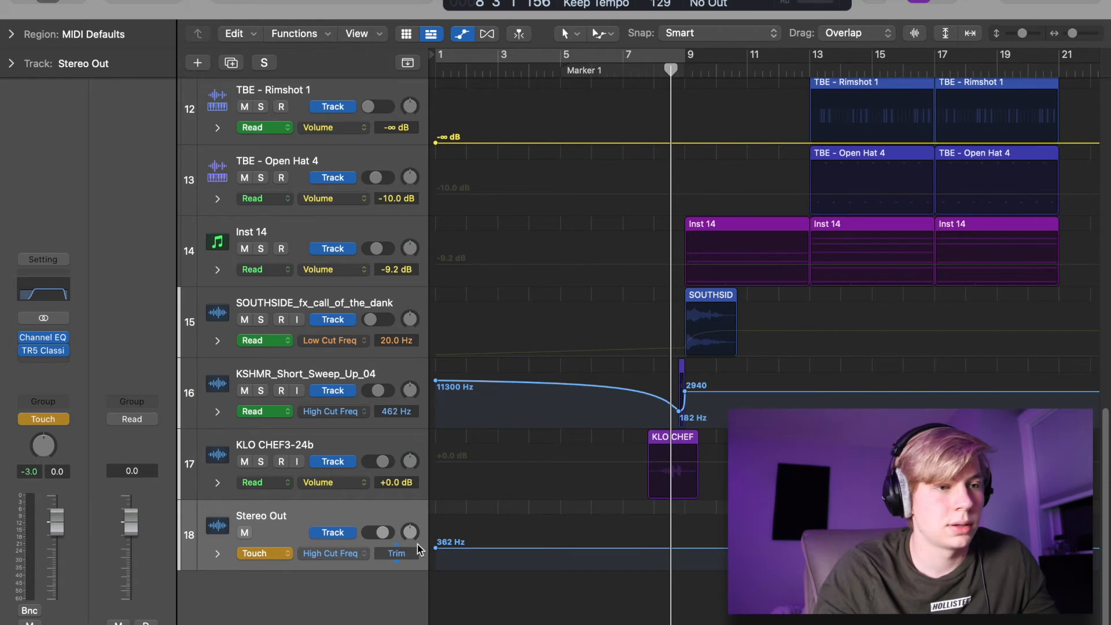
left_click(436, 552)
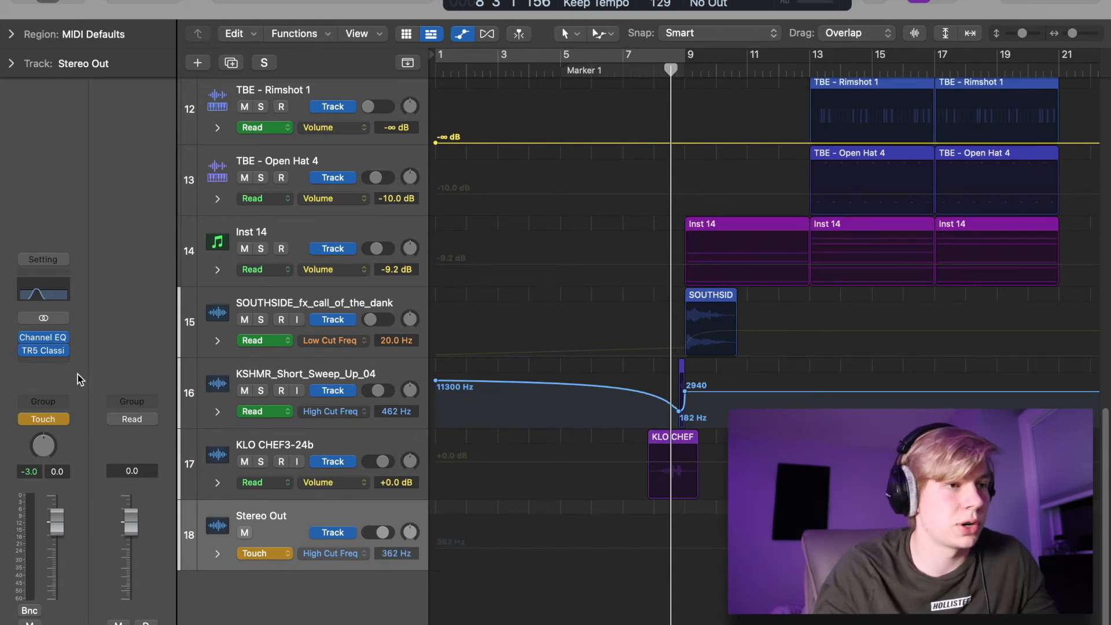
Open Stereo Out's Channel EQ, set the low cut to 20 Hz and the high cut to 20000 Hz, and start playback.
left_click(43, 341)
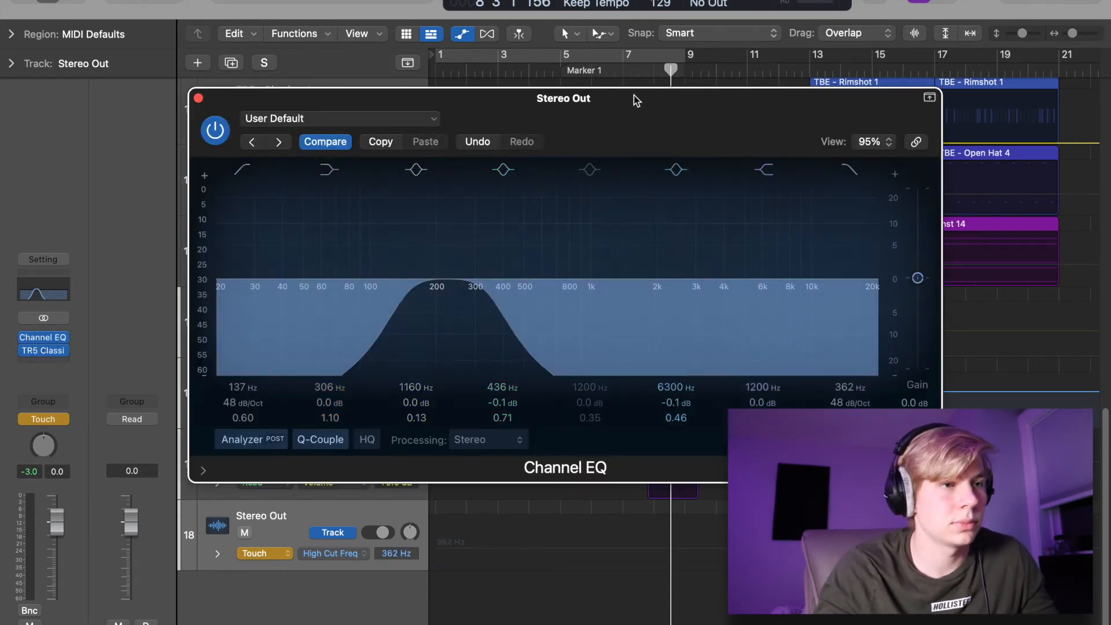
left_click_drag(410, 324, 218, 328)
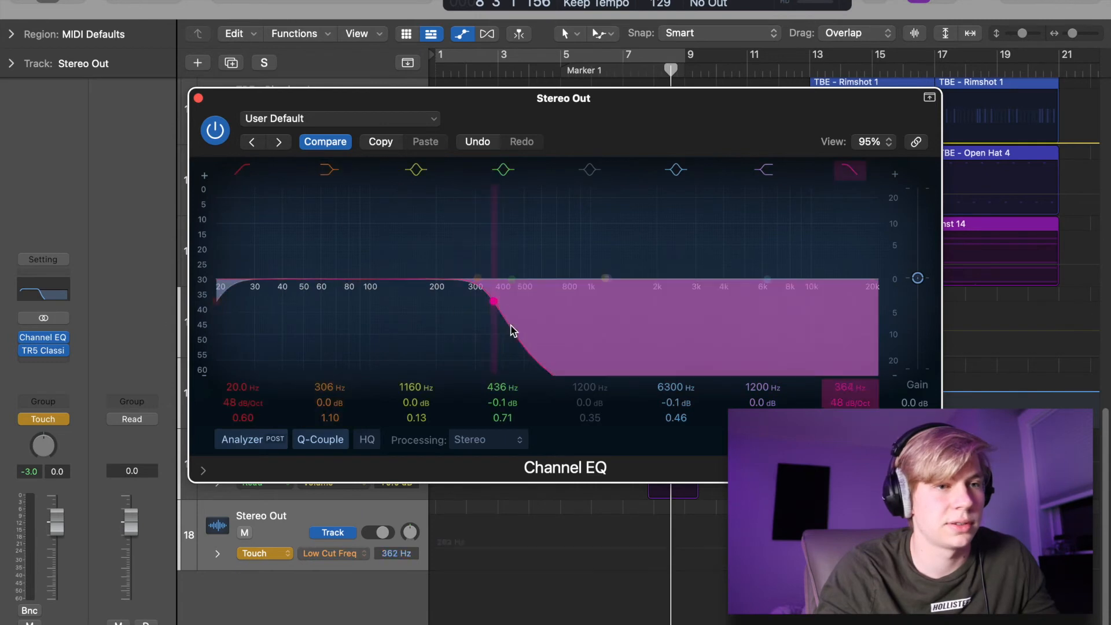
left_click_drag(503, 326, 916, 317)
key("space")
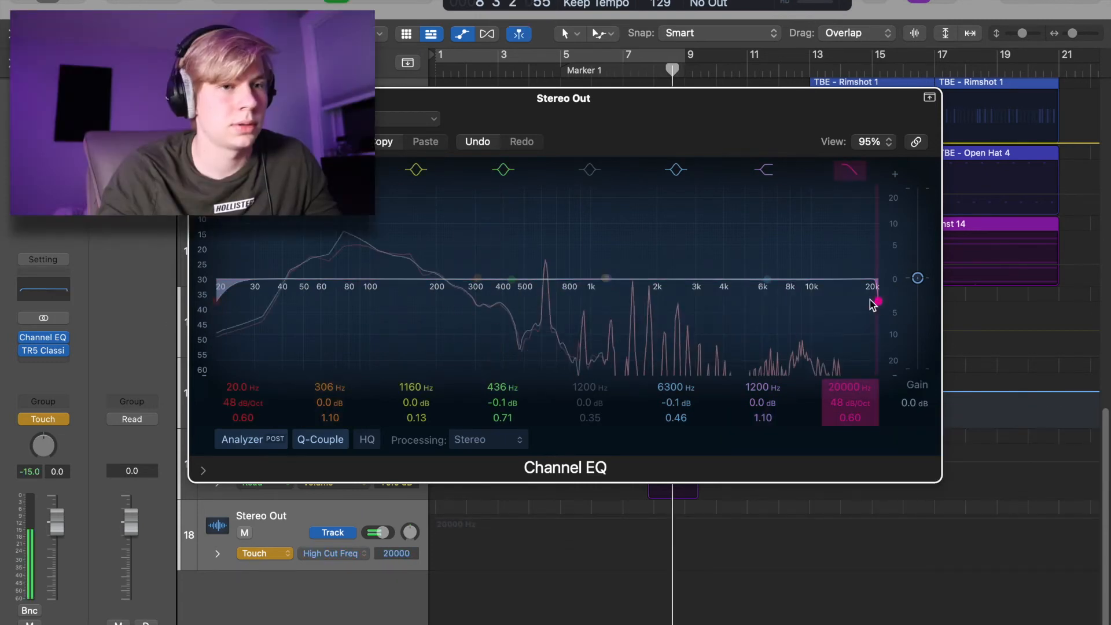
Record Channel EQ high cut sweeps between 20000 Hz and 80 Hz from about bar 9 to bar 18 during playback.
left_click_drag(863, 305, 613, 375)
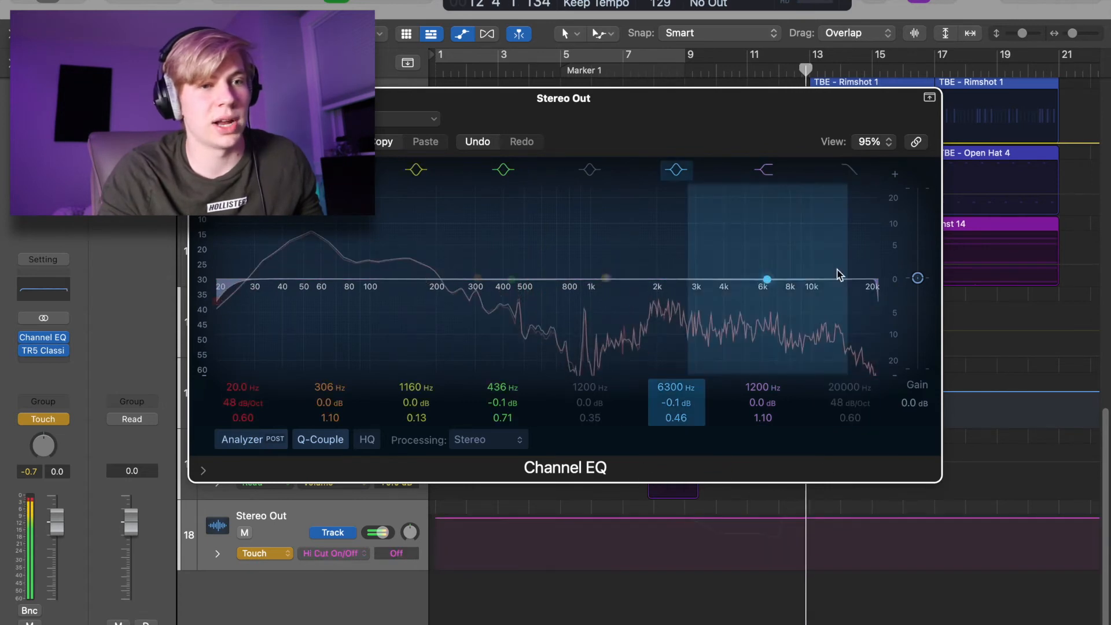
left_click_drag(863, 288, 606, 293)
left_click_drag(879, 289, 863, 275)
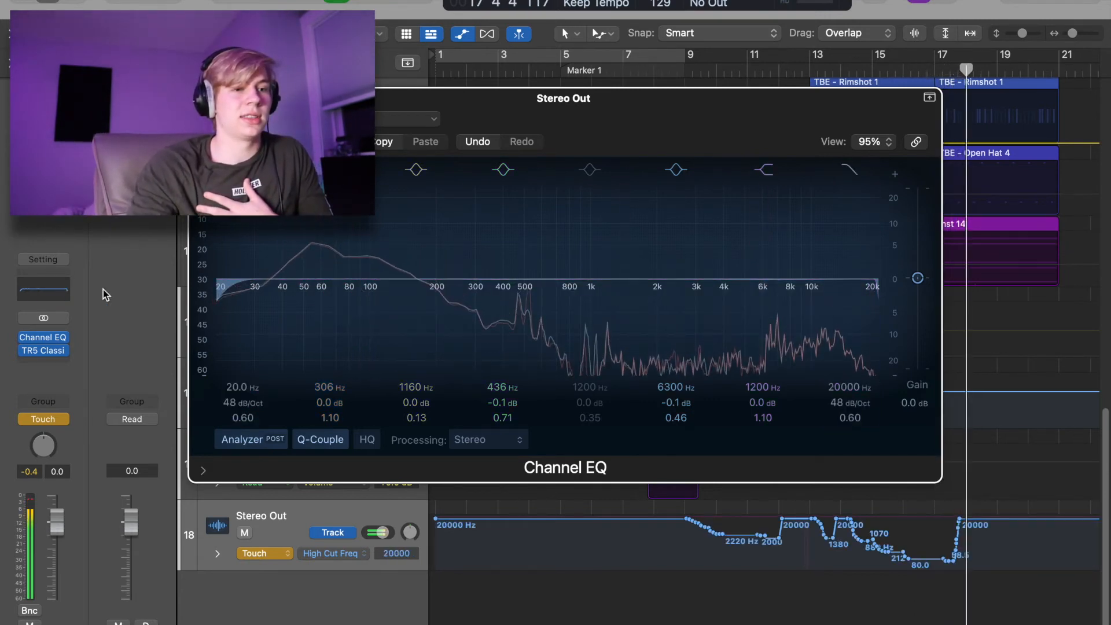
Record a low cut sweep and a Channel EQ bypass just after bar 20, and close the EQ.
left_click_drag(218, 301, 262, 305)
left_click_drag(430, 304, 220, 319)
left_click(23, 337)
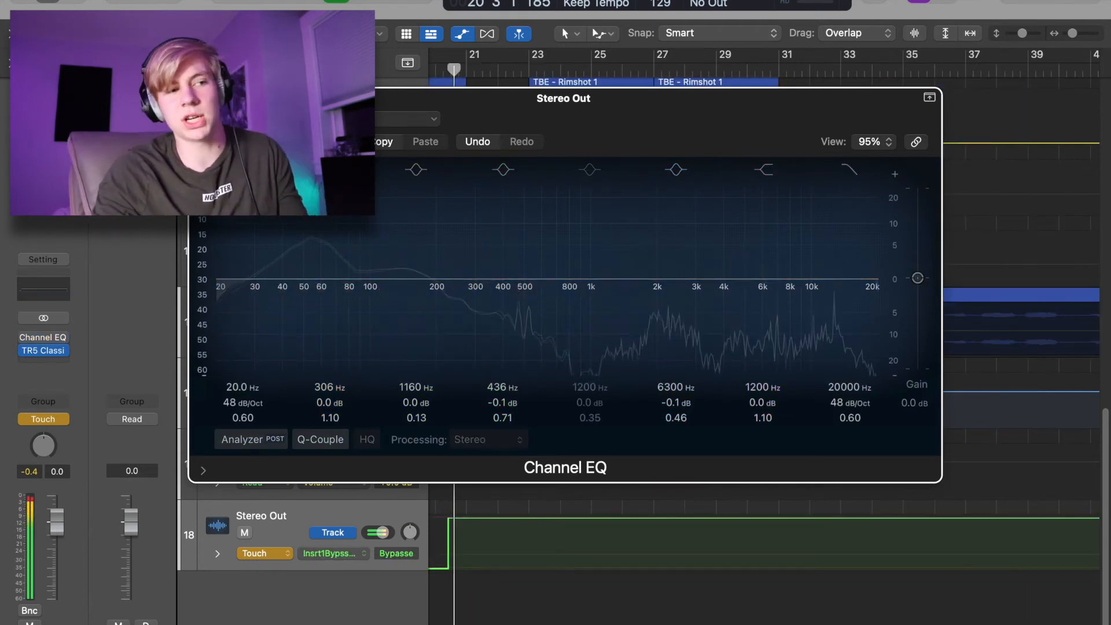
left_click(43, 337)
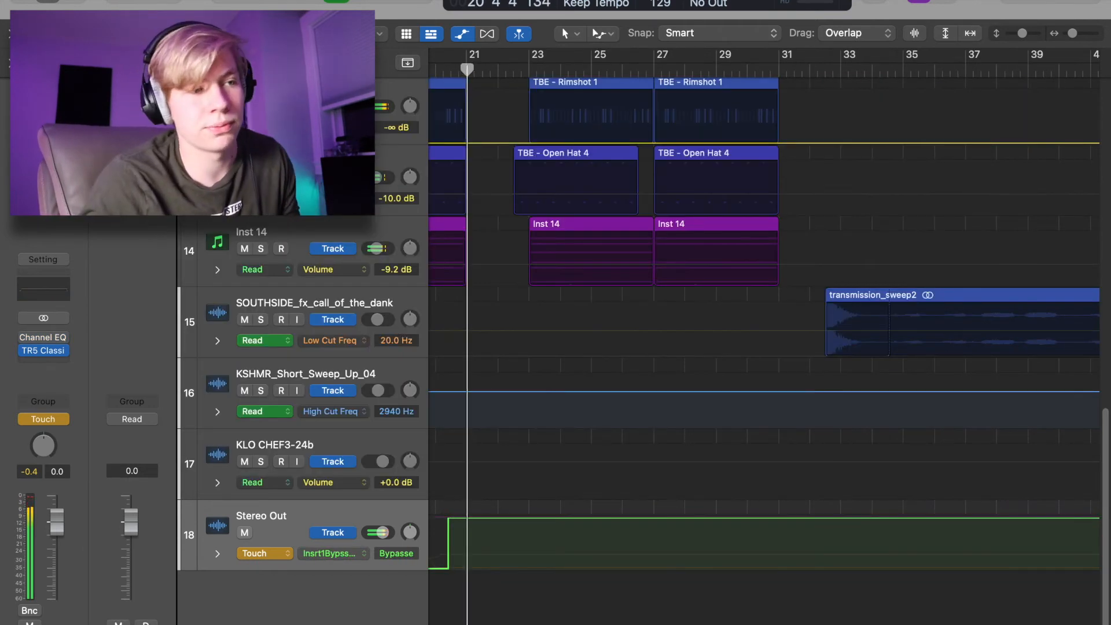
Insert a stereo Overdrive in Stereo Out's next free effect slot and play from the start of the project.
left_click(45, 363)
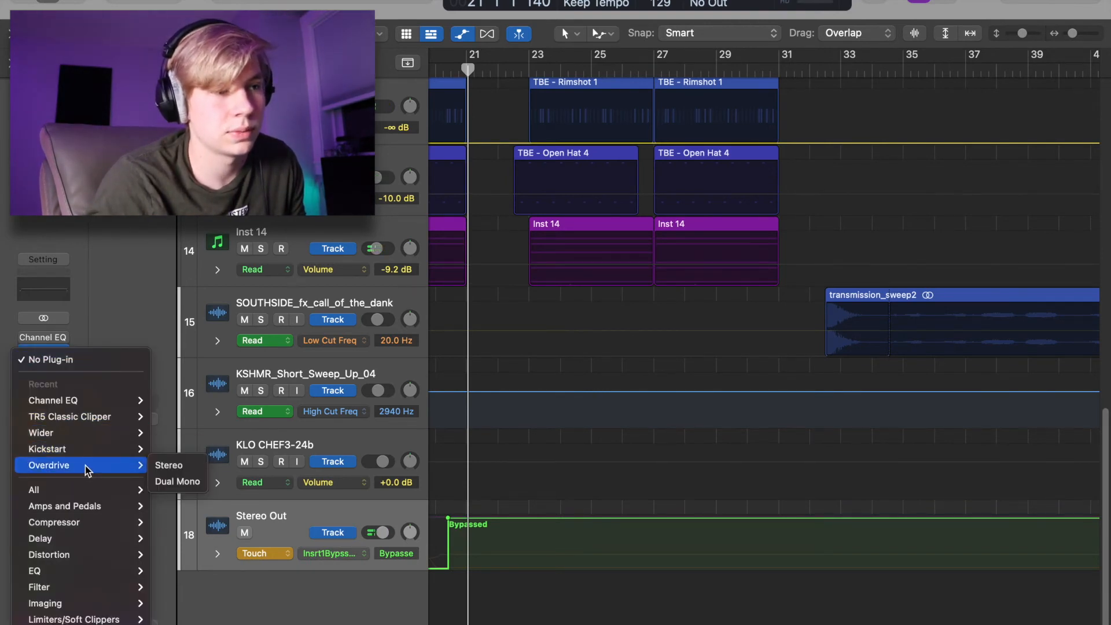
scroll(96, 417, "down", 3)
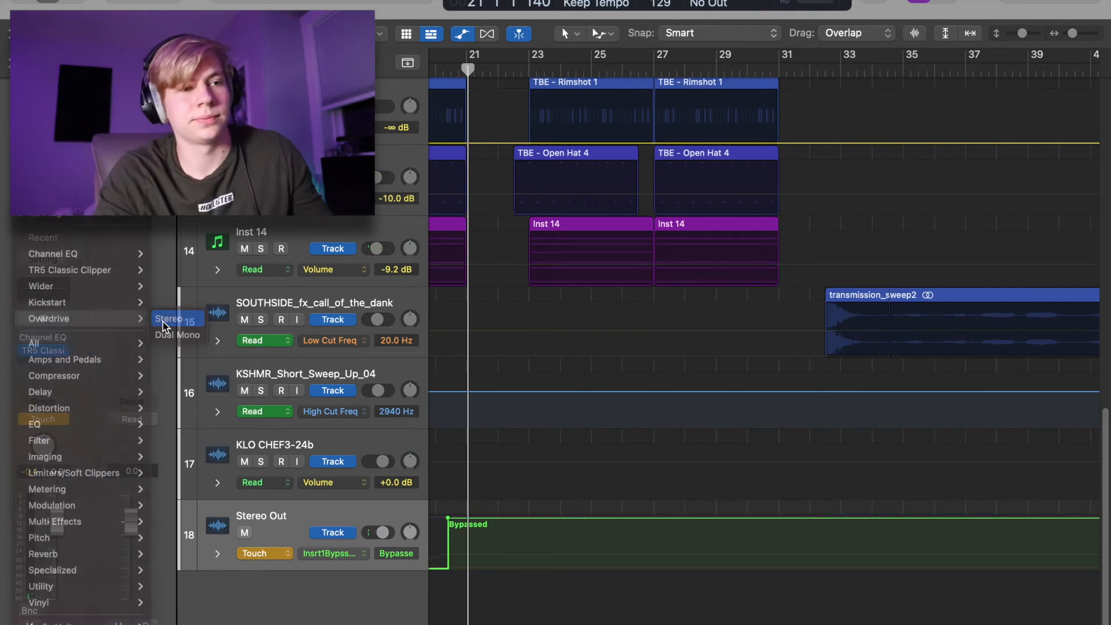
left_click(162, 322)
key("Return")
key("space")
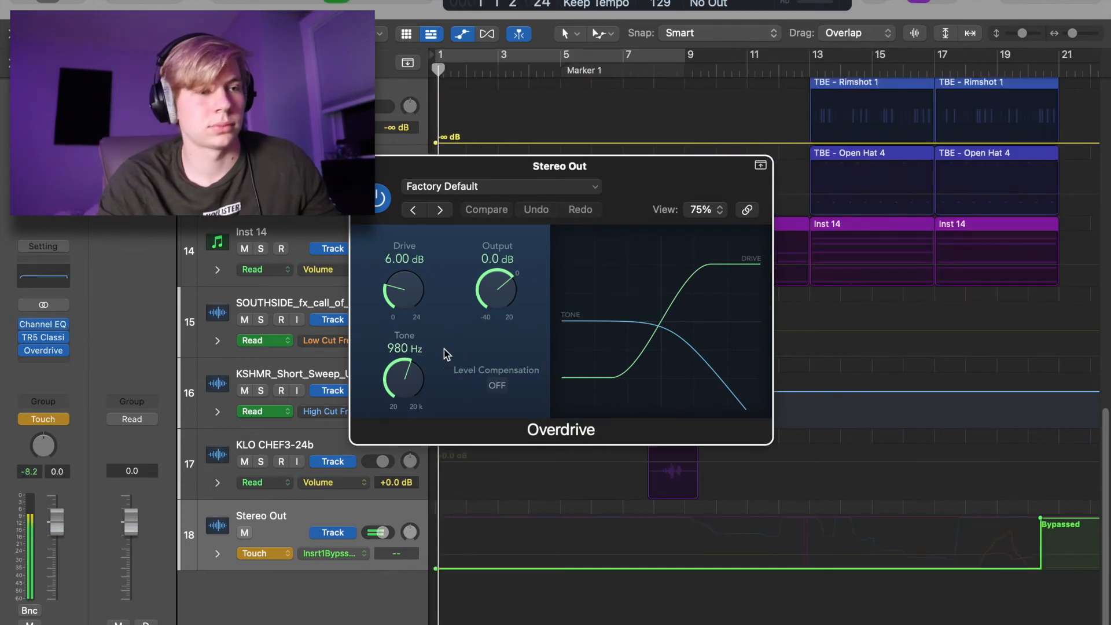
Record a Drive movement and an Overdrive bypass just after bar 3 in Touch mode, and hide the plug-in window.
left_click_drag(398, 298, 373, 197)
left_click(374, 197)
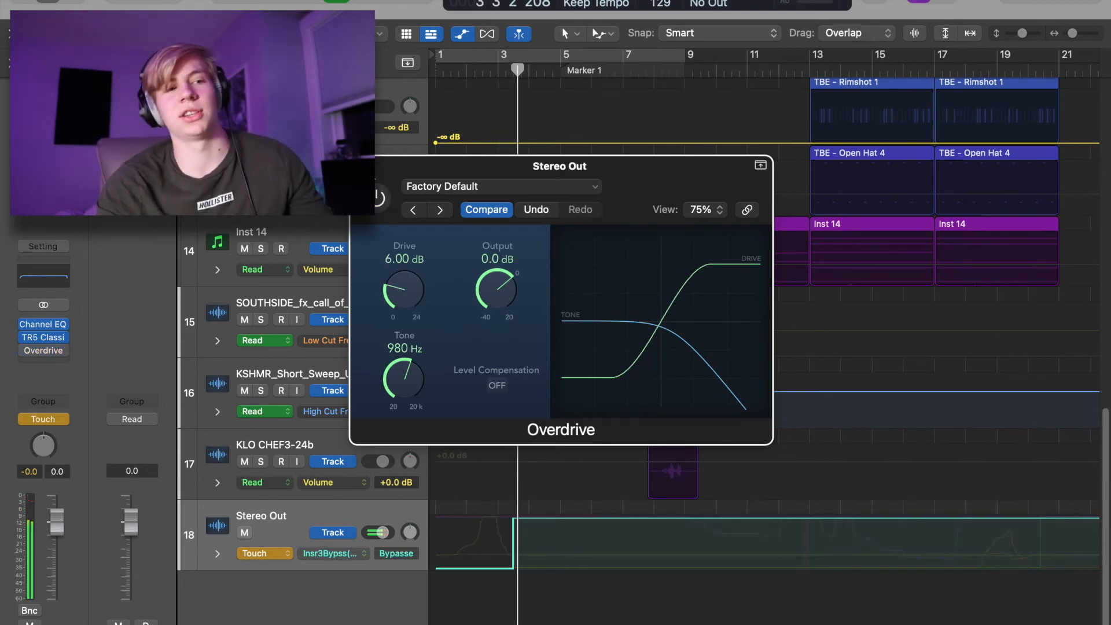
key("v")
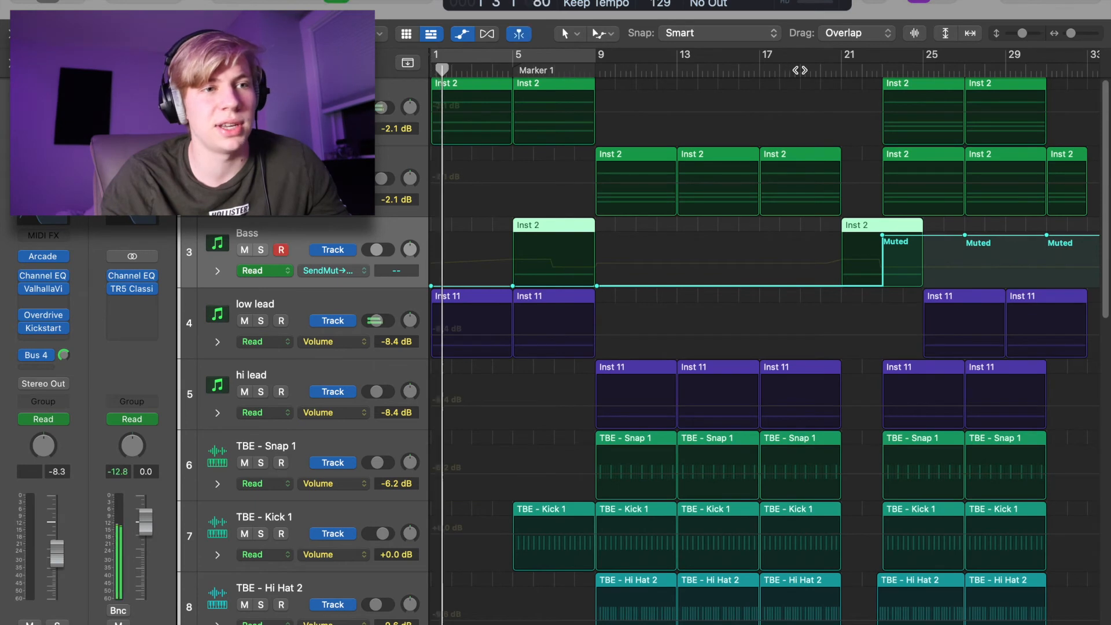
Look through the arrangement's lead and drum tracks, including TBE - Kick 1 and TBE - Snap 1.
left_click(799, 69)
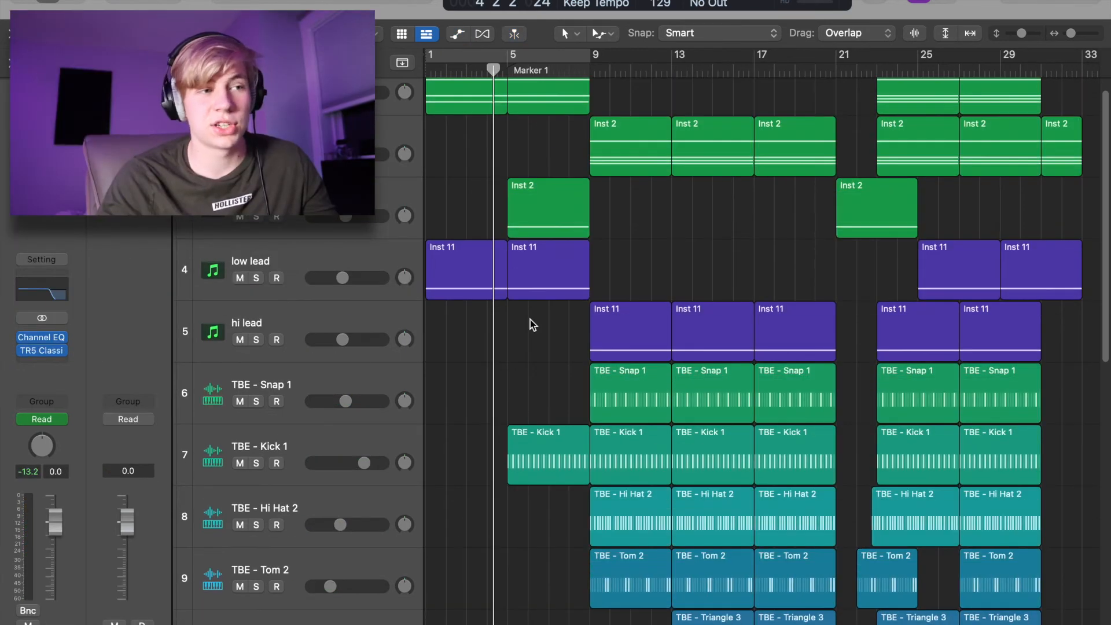
scroll(521, 327, "down", 2)
scroll(510, 331, "down", 1)
left_click(296, 281)
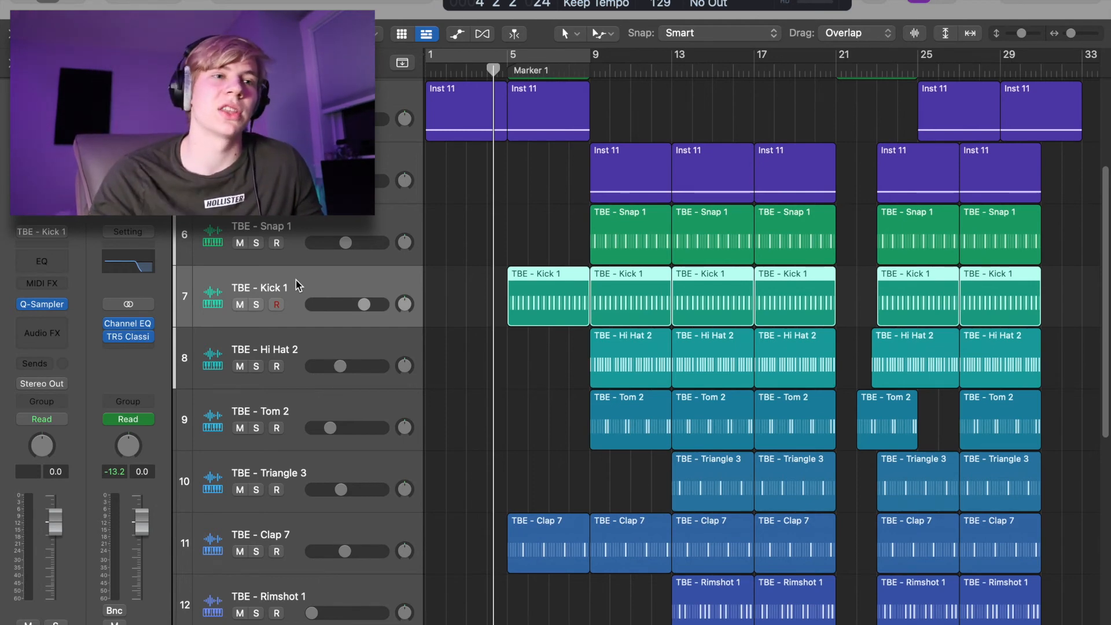
scroll(668, 238, "up", 3)
scroll(793, 535, "down", 7)
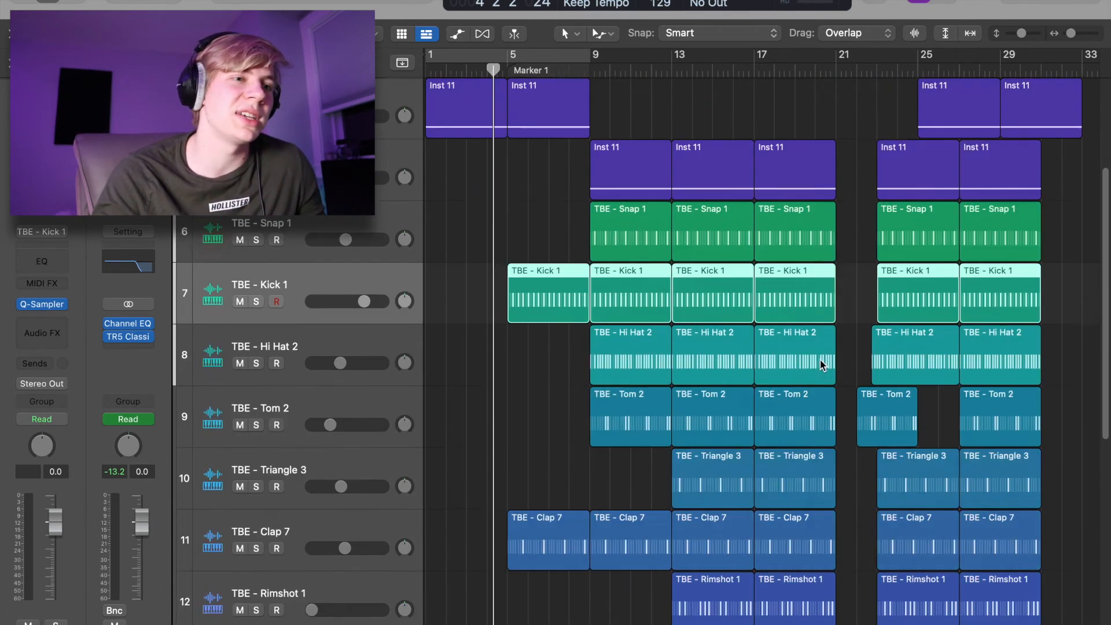
scroll(592, 454, "up", 5)
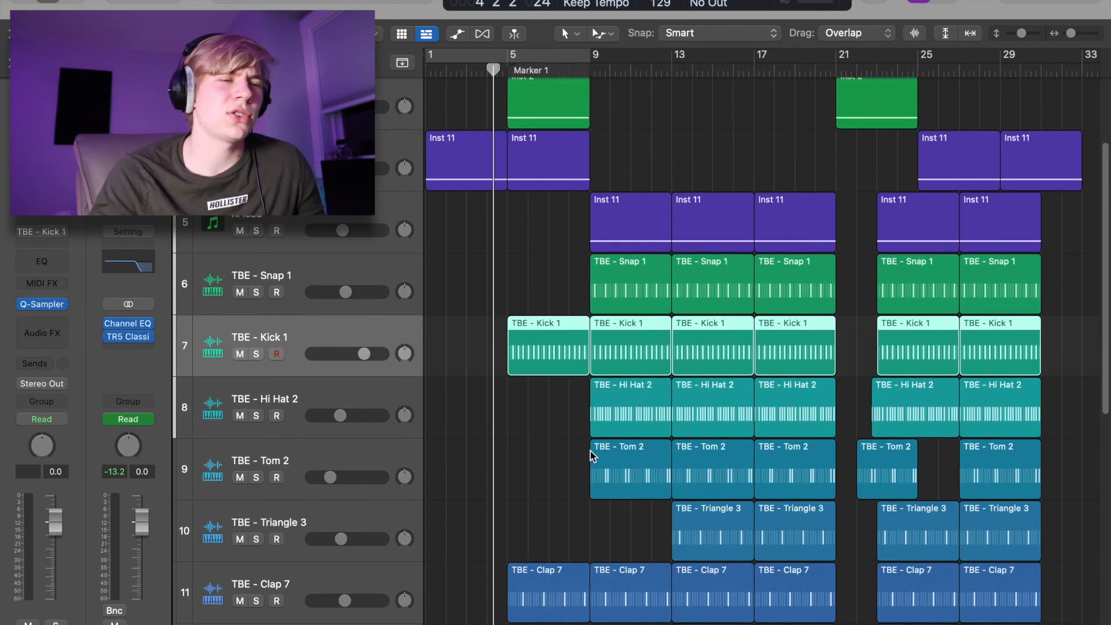
left_click(301, 295)
Open the first TBE - Hi Hat 2 region in the Piano Roll and show its Note Velocity automation lane.
left_click(292, 403)
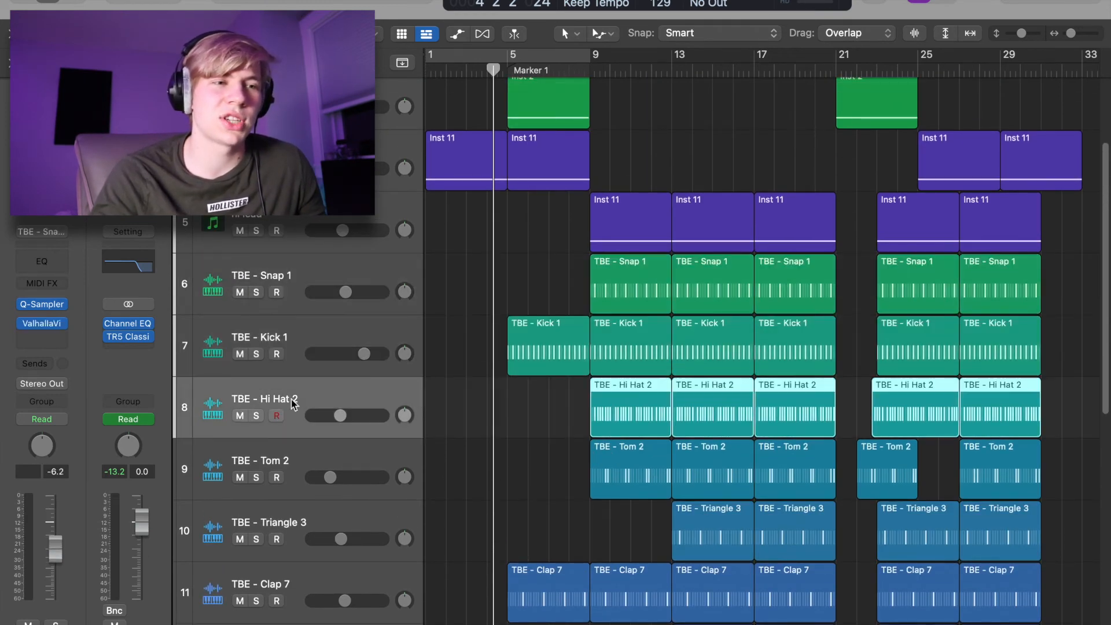
double_click(602, 413)
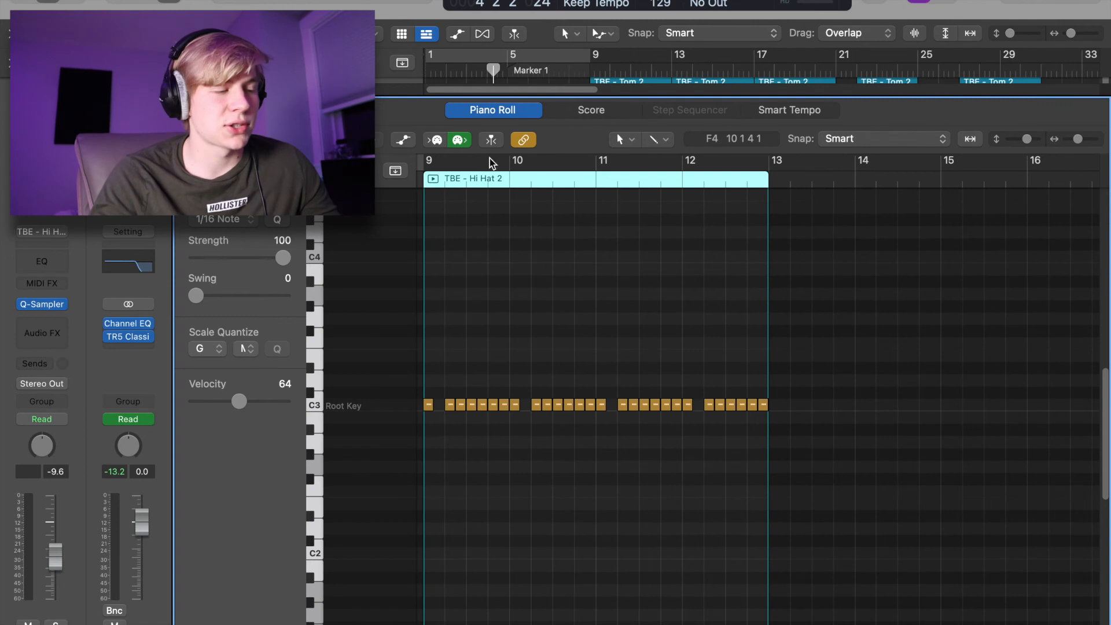
left_click(404, 140)
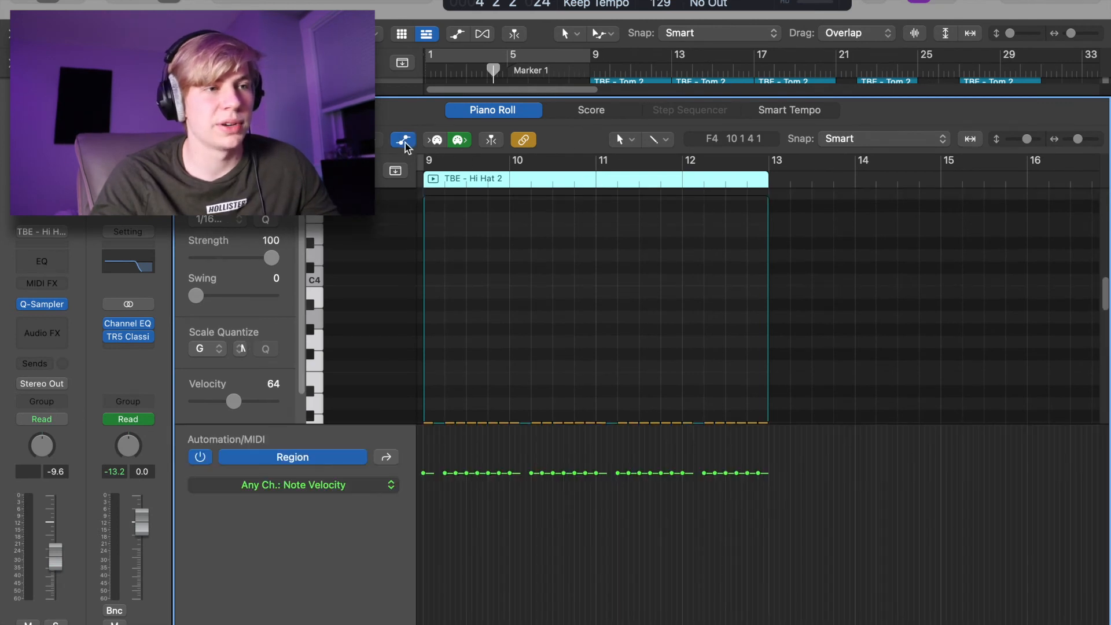
left_click(404, 142)
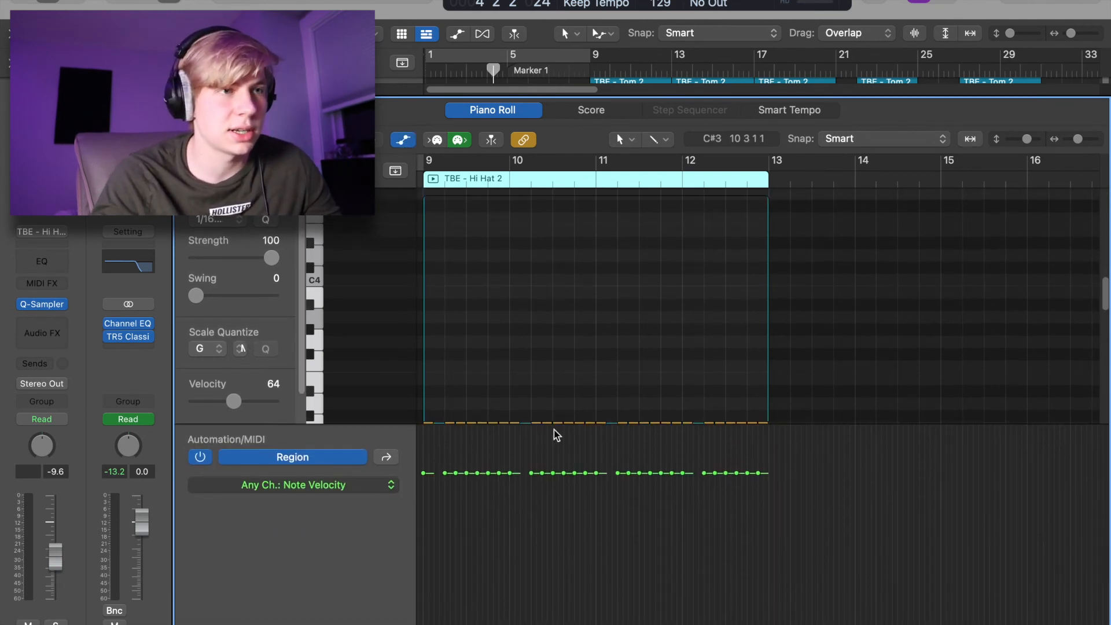
Close the editor, solo TBE - Hi Hat 2 and set the cycle range from bar 9 to bar 13.
key("Return")
key("e")
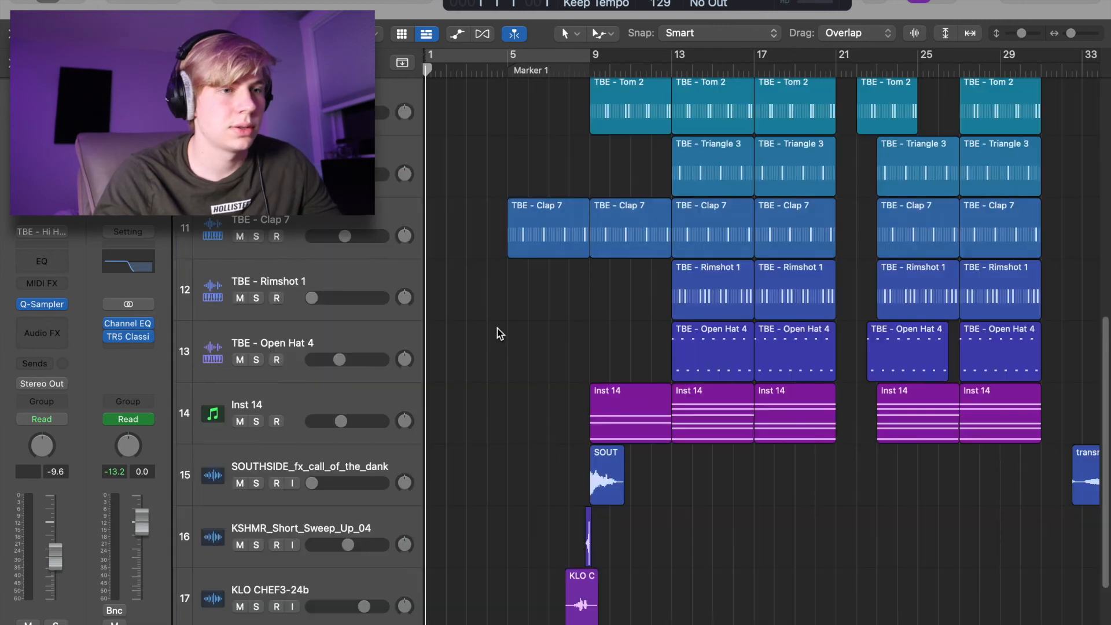
scroll(599, 331, "up", 6)
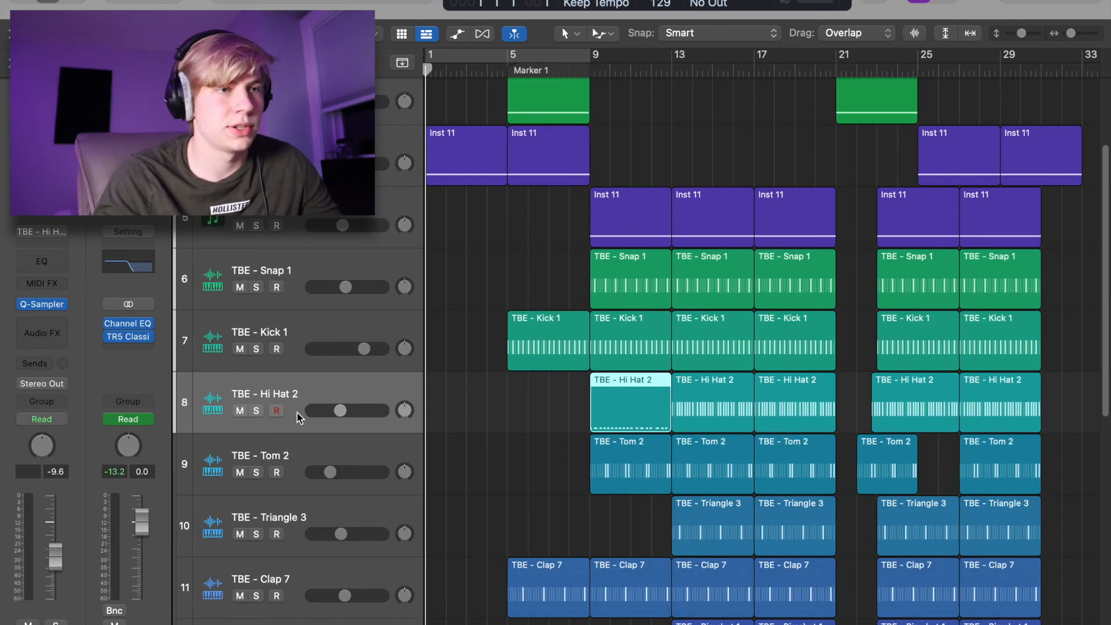
left_click(257, 410)
left_click_drag(597, 58, 673, 58)
Reopen the first Hi Hat 2 region and raise the velocities of its notes up to mid-bar 11, setting the first to 98.
double_click(647, 411)
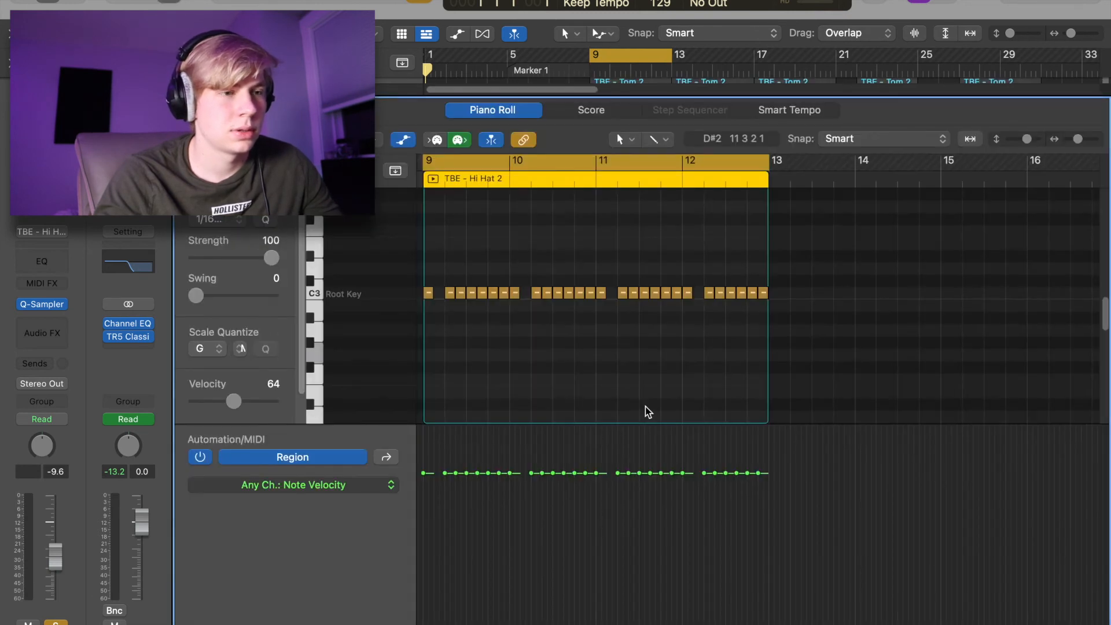
key("space")
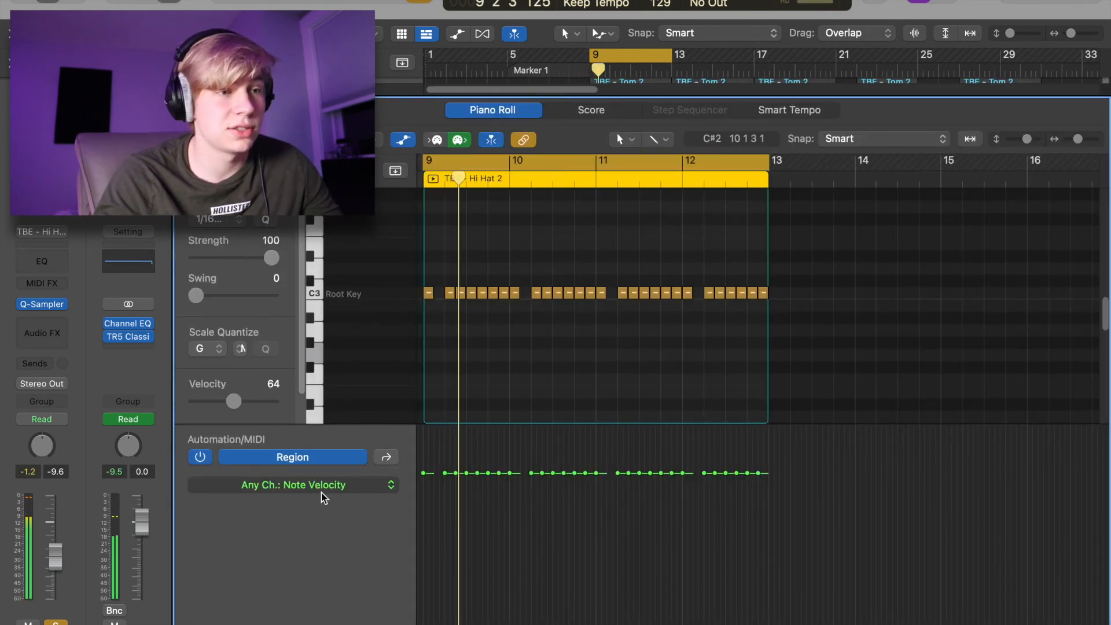
left_click(461, 504)
mouse_move(443, 498)
left_mouse_down()
mouse_move(594, 506)
mouse_move(714, 485)
mouse_move(591, 493)
mouse_move(432, 477)
left_mouse_up()
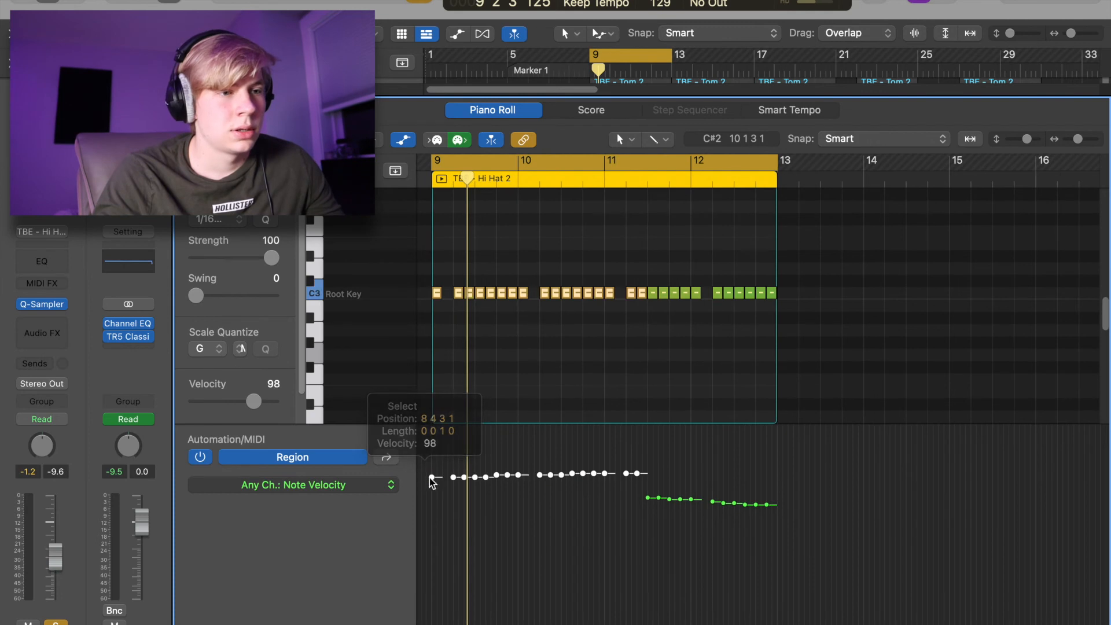
Lower the velocities of one note in bar 9 and three accent notes in bars 9 and 10, the latter to about 75.
left_click(485, 494)
left_click_drag(476, 478, 477, 509)
mouse_move(513, 473)
left_mouse_down()
mouse_move(509, 495)
mouse_move(603, 508)
left_mouse_up()
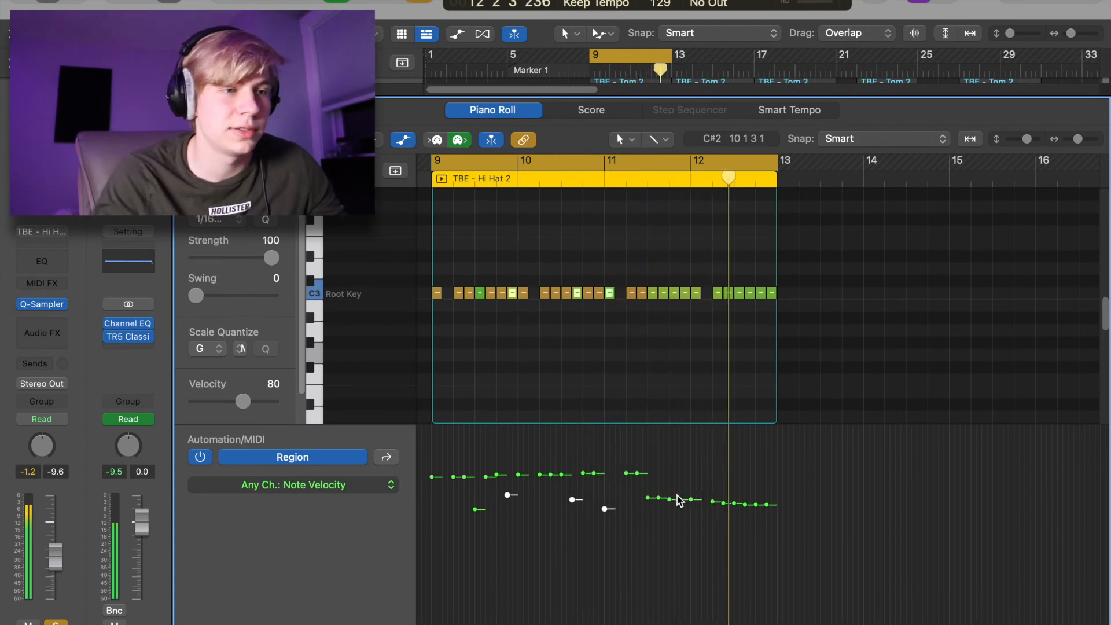
left_click_drag(510, 496, 546, 506)
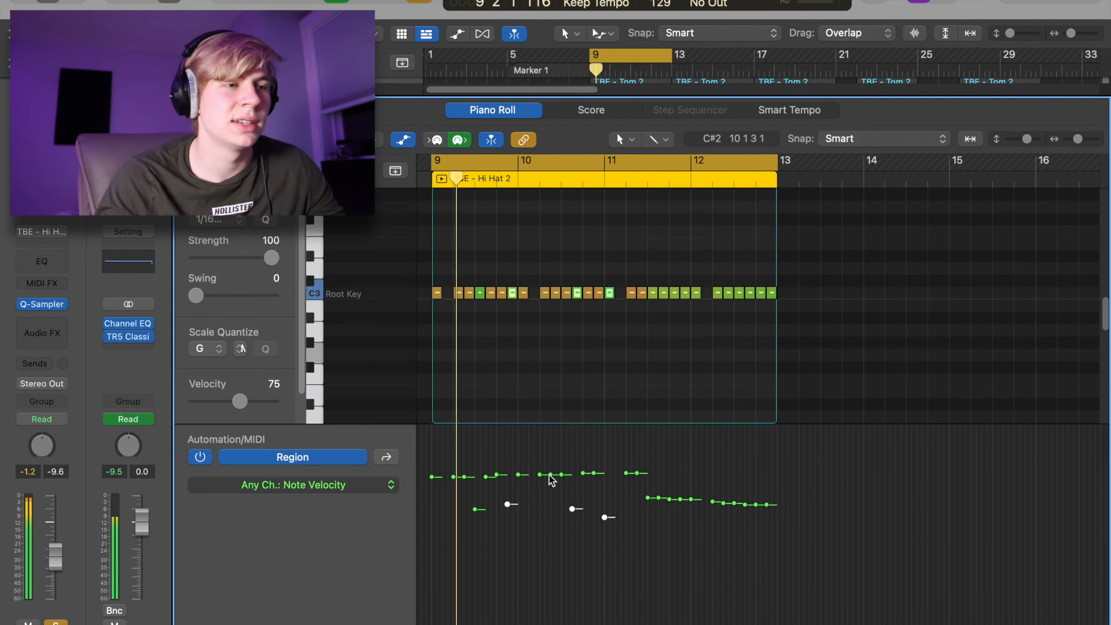
Review the automation and MIDI parameters available for the Hi Hat 2 region's lane, including MIDI Pan.
left_click(318, 485)
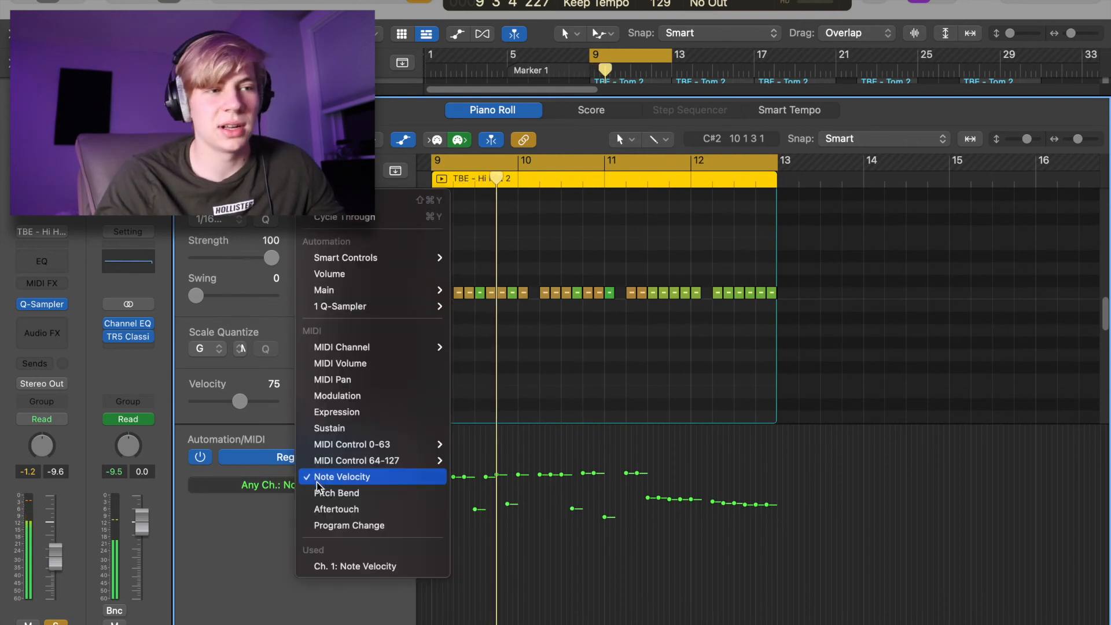
left_click(260, 573)
left_click(307, 486)
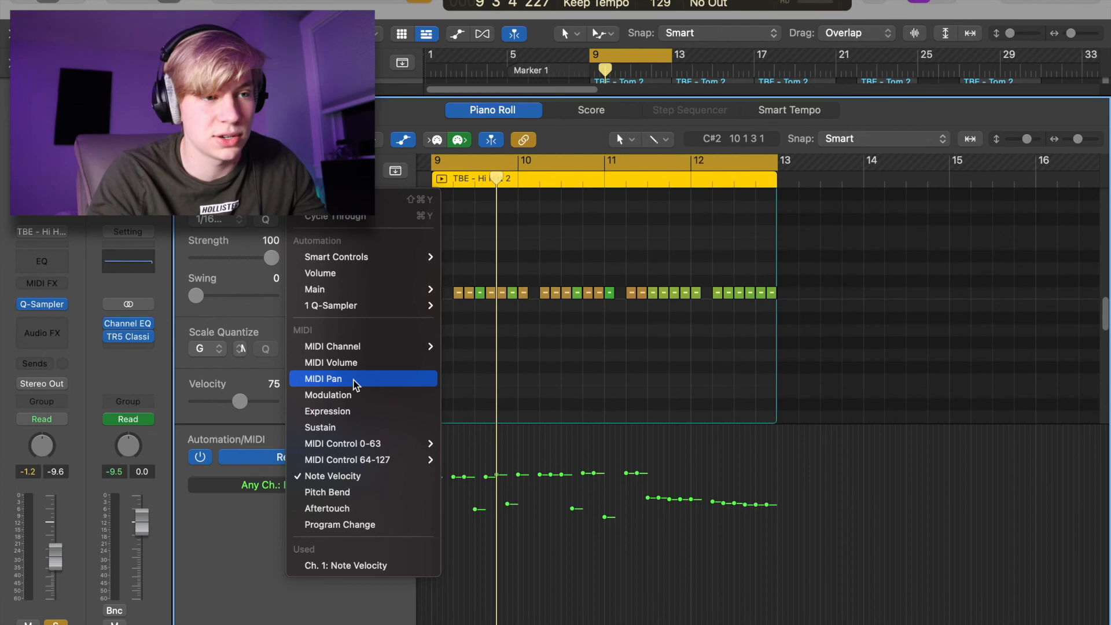
left_click(356, 385)
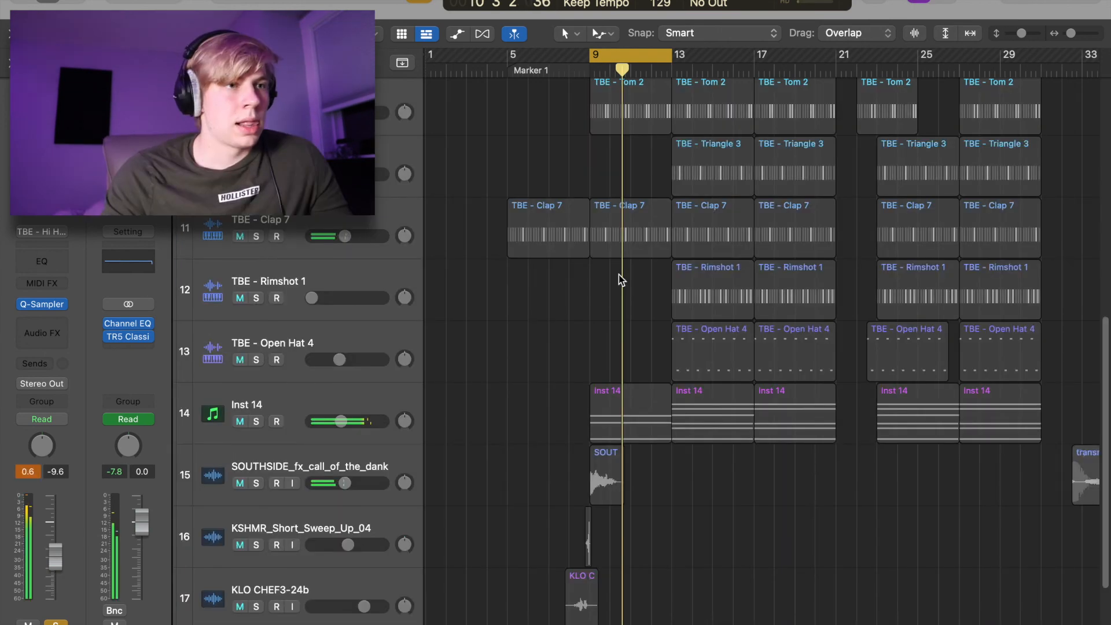
Turn off the cycle range, unsolo TBE - Hi Hat 2 and play the arrangement from bar 1.
scroll(619, 274, "down", 4)
scroll(619, 274, "up", 15)
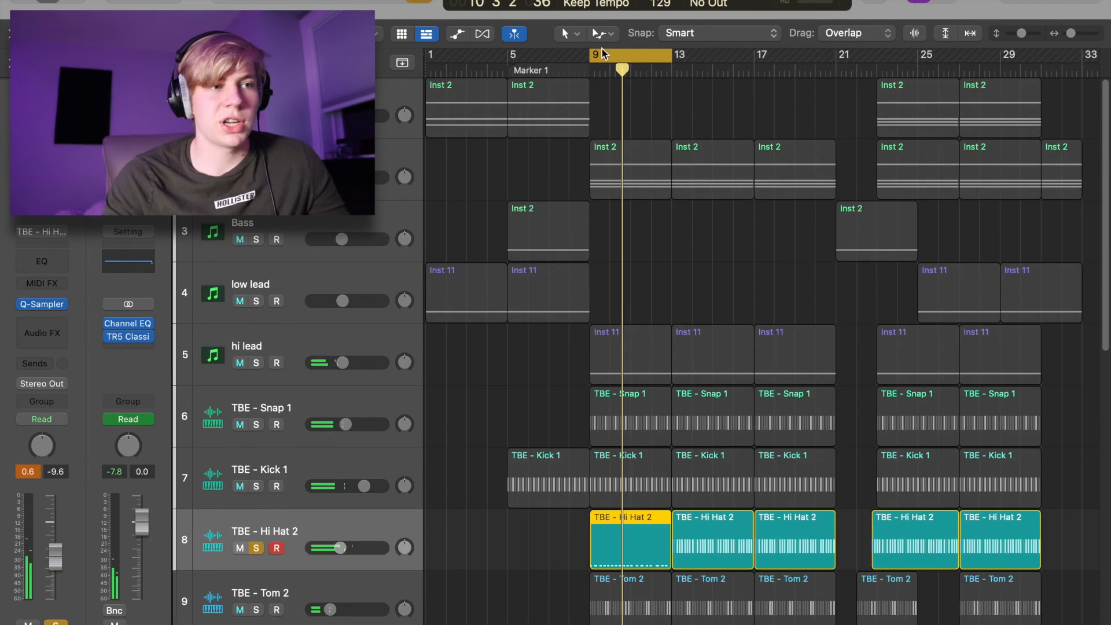
left_click(600, 51)
left_click(310, 1)
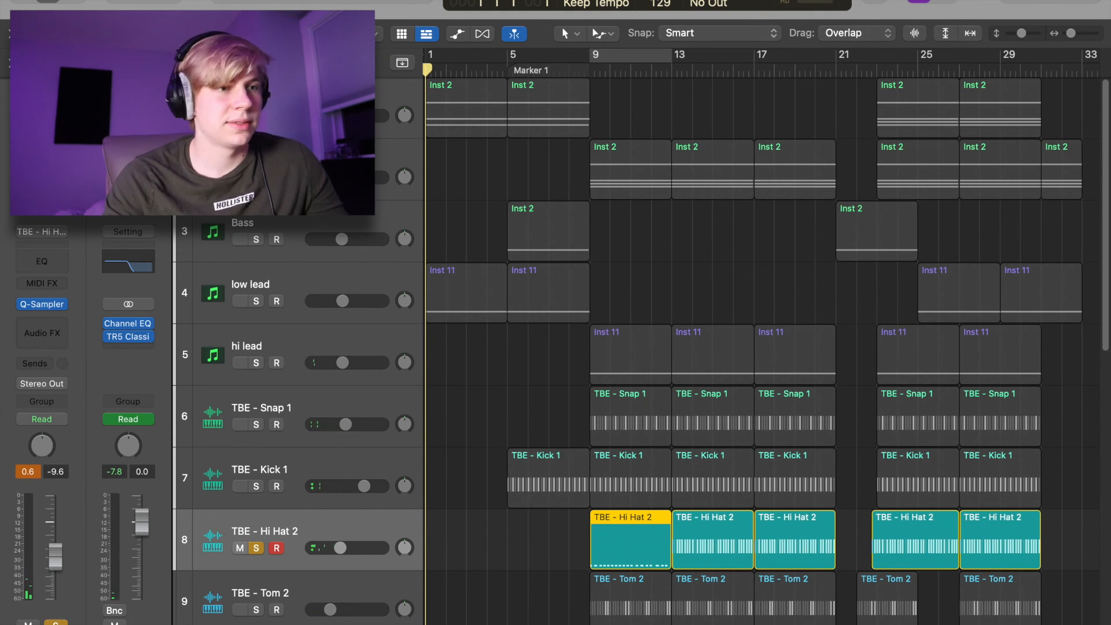
key("s")
key("space")
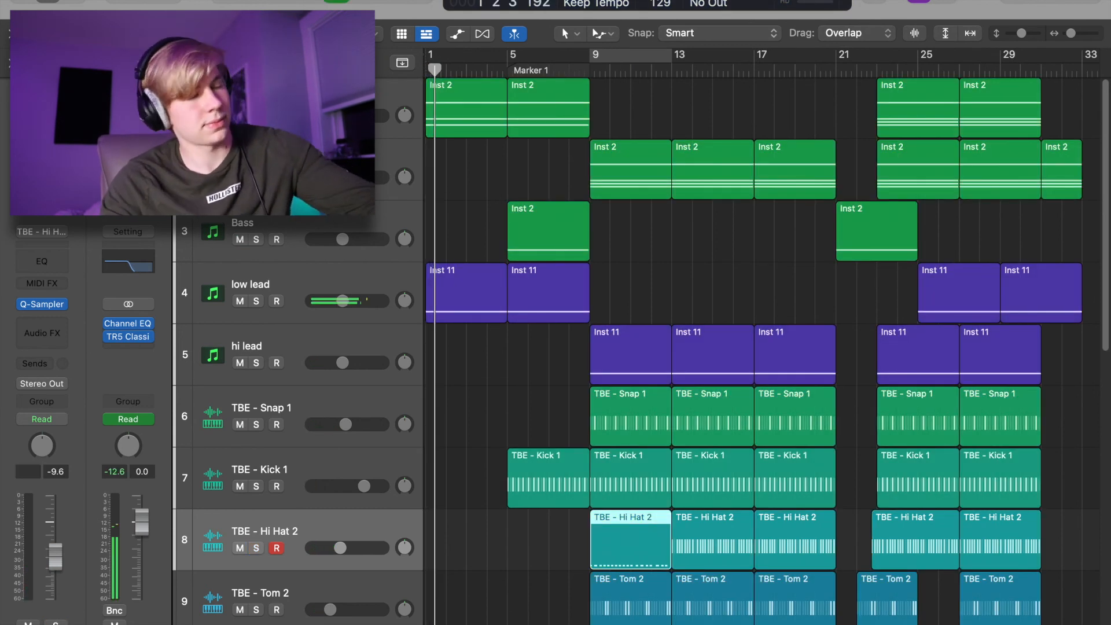